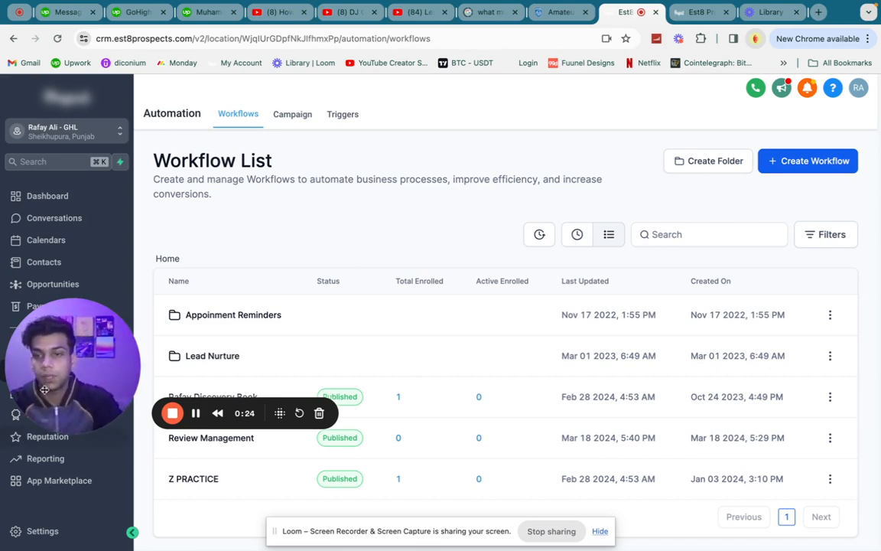
Open the Review Management workflow in the workflow builder.
drag(89, 350, 95, 140)
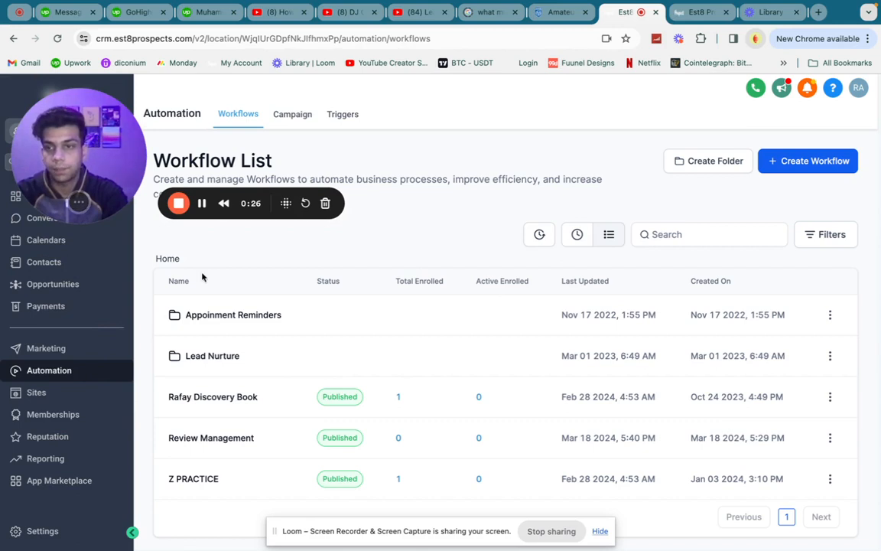
click(209, 443)
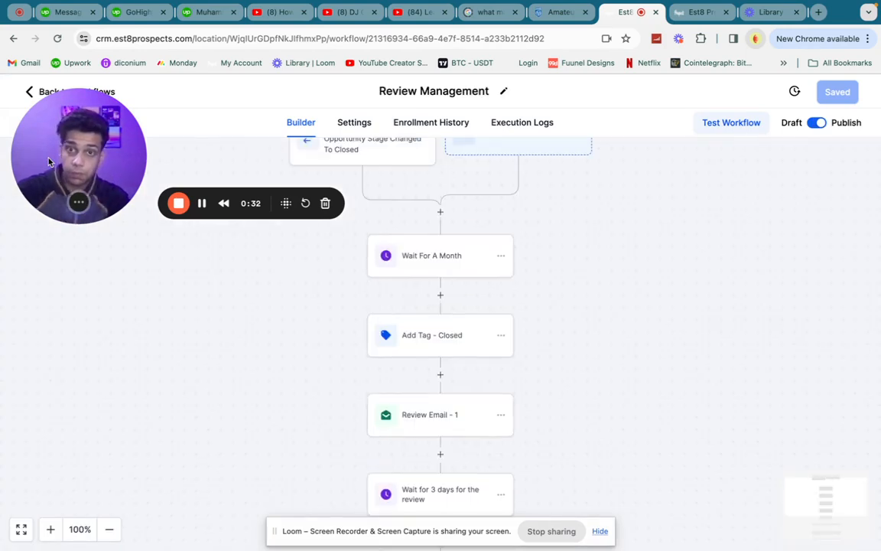
drag(49, 161, 48, 272)
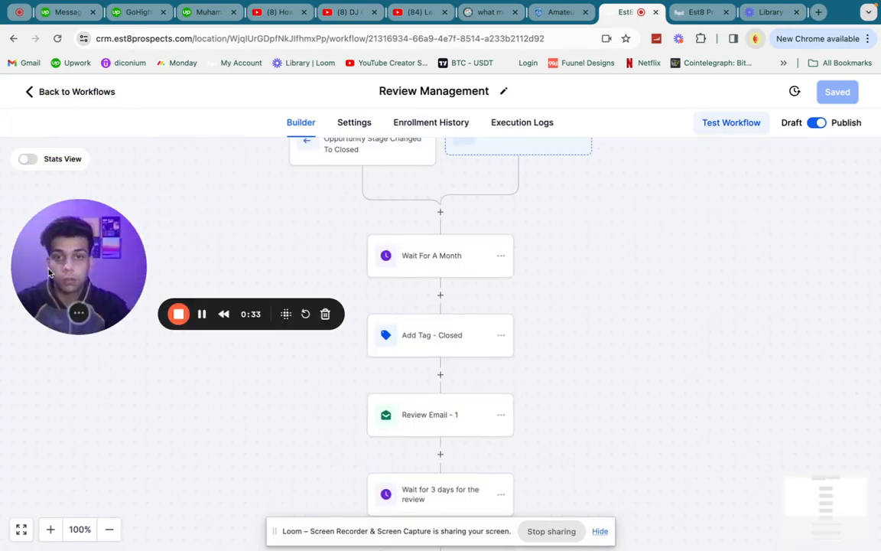
scroll(585, 285, up, 2)
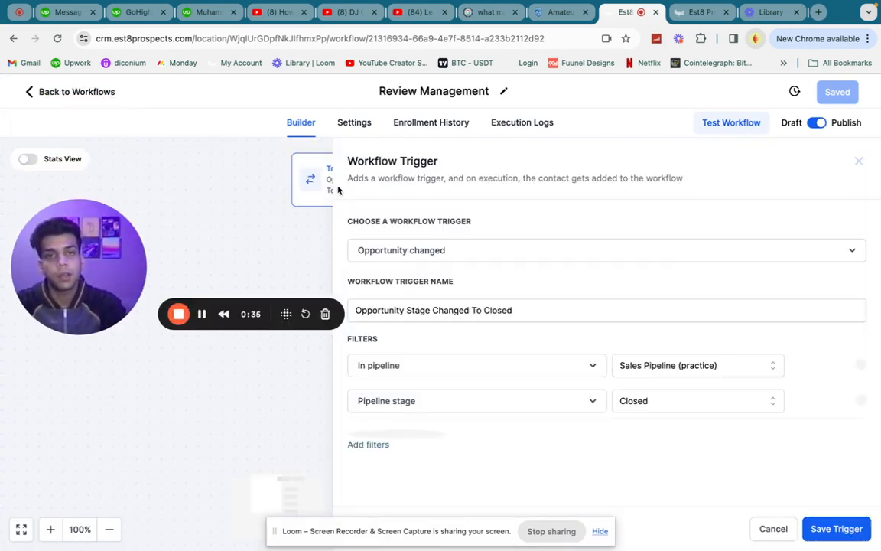
click(339, 190)
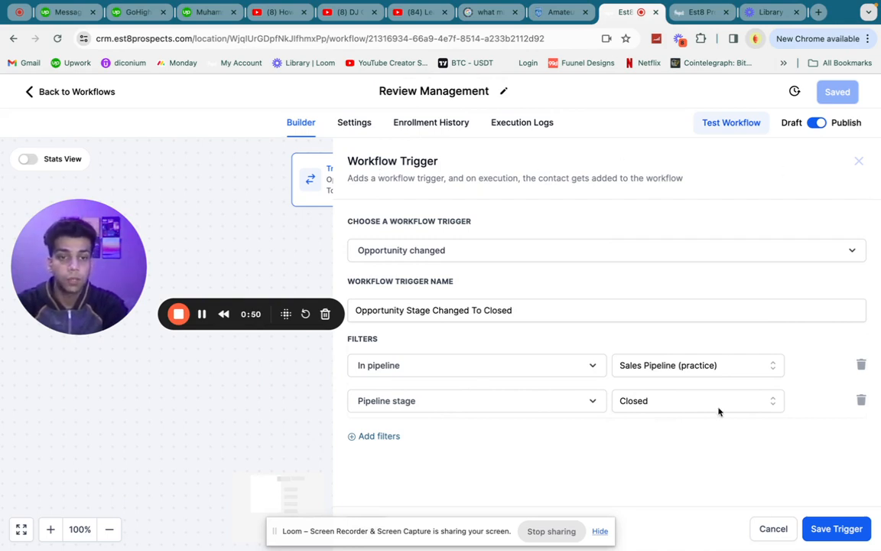
click(858, 161)
scroll(543, 258, down, 1)
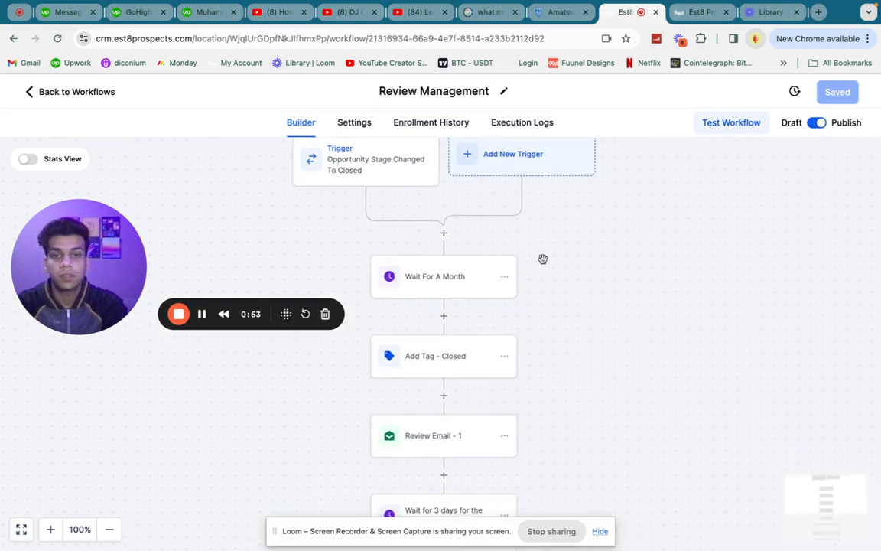
Open the Wait For A Month step to see its 30-day time delay.
click(451, 273)
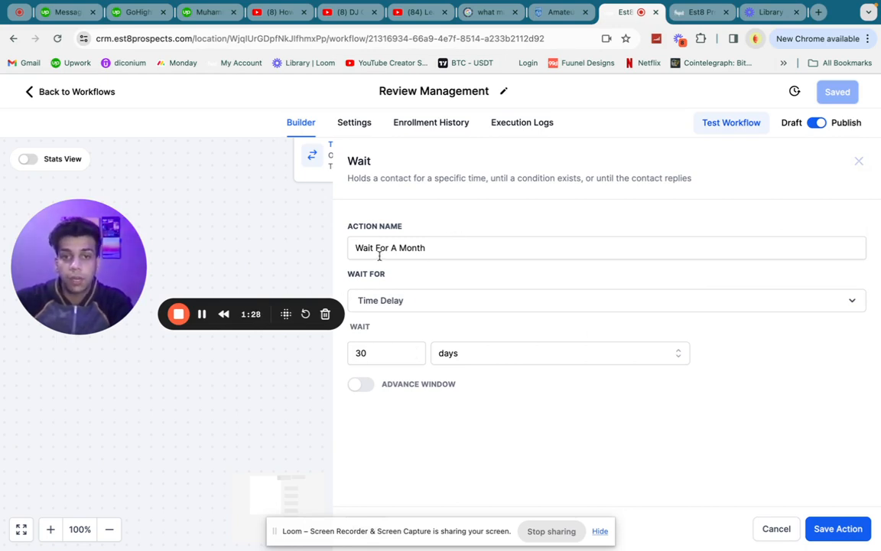
Close the Wait panel, read the Review Email message with its trigger link, then go to the Workflow List.
click(858, 162)
scroll(413, 317, down, 3)
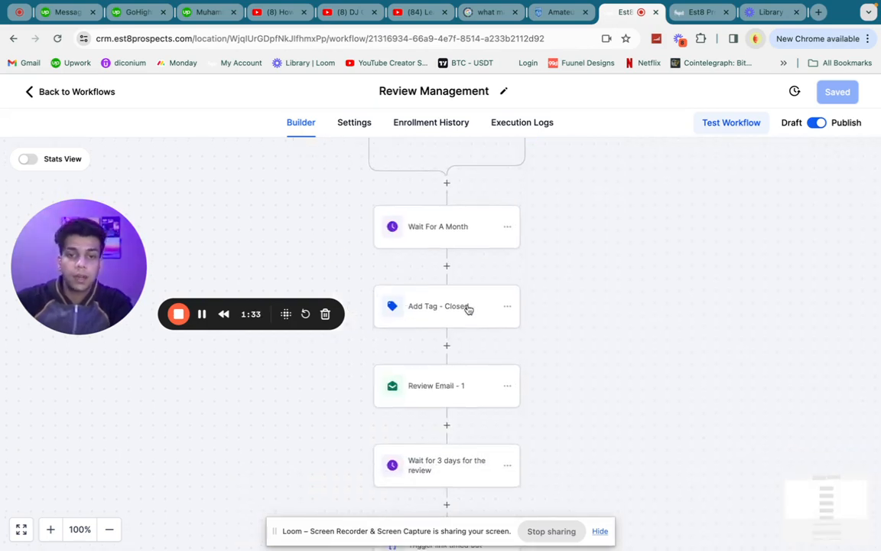
scroll(468, 308, down, 2)
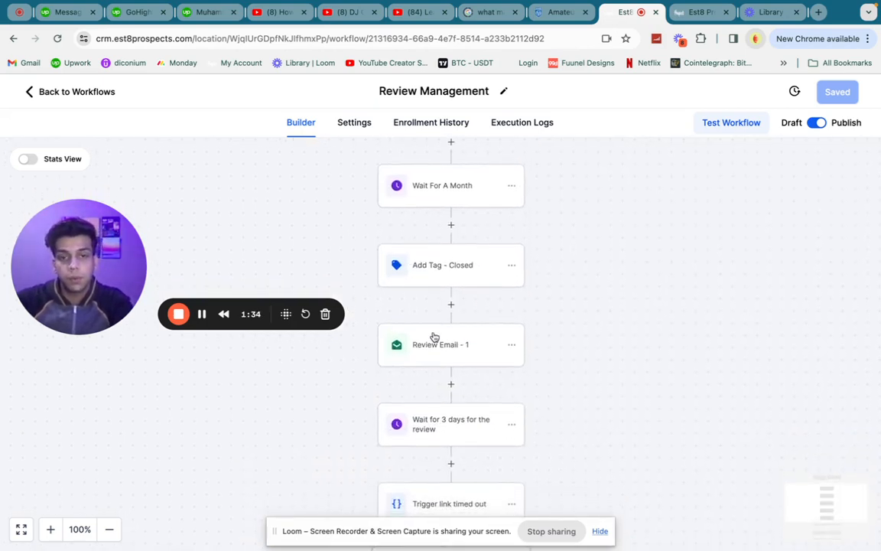
click(434, 338)
scroll(692, 310, down, 5)
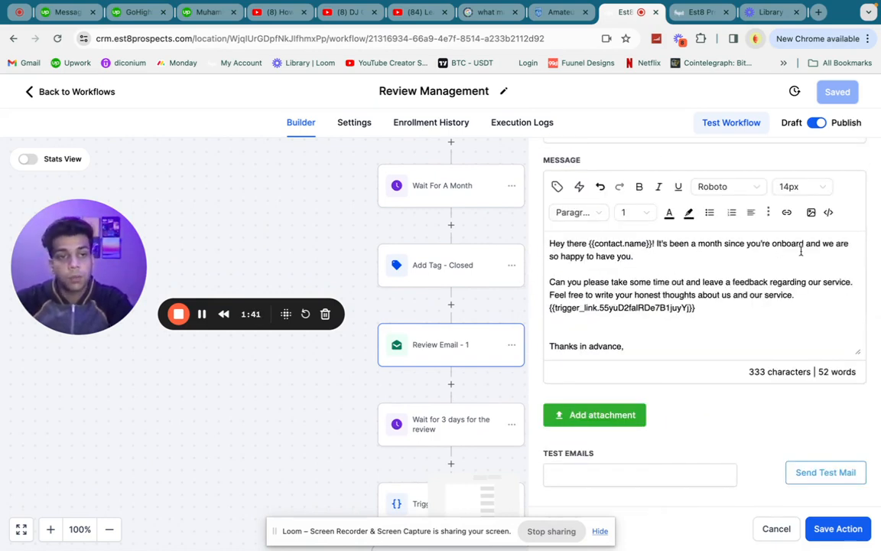
scroll(624, 282, down, 1)
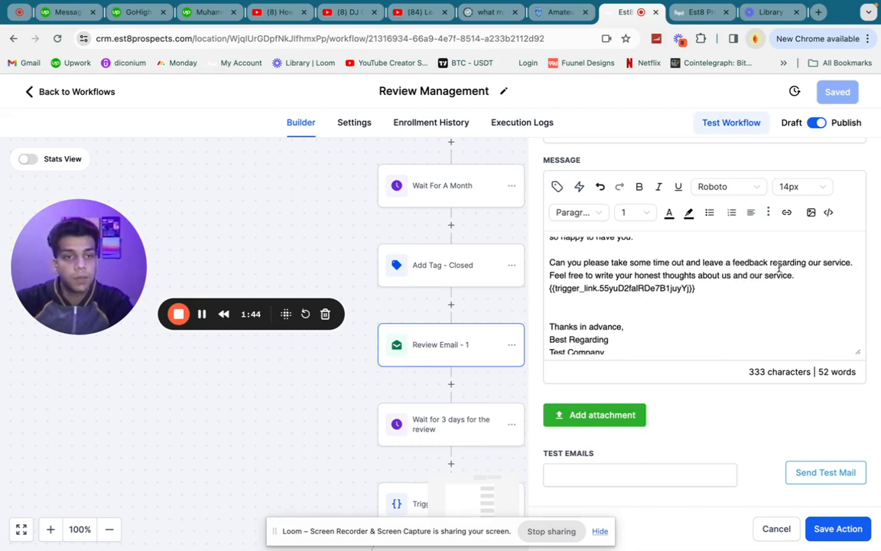
triple_click(578, 290)
click(702, 283)
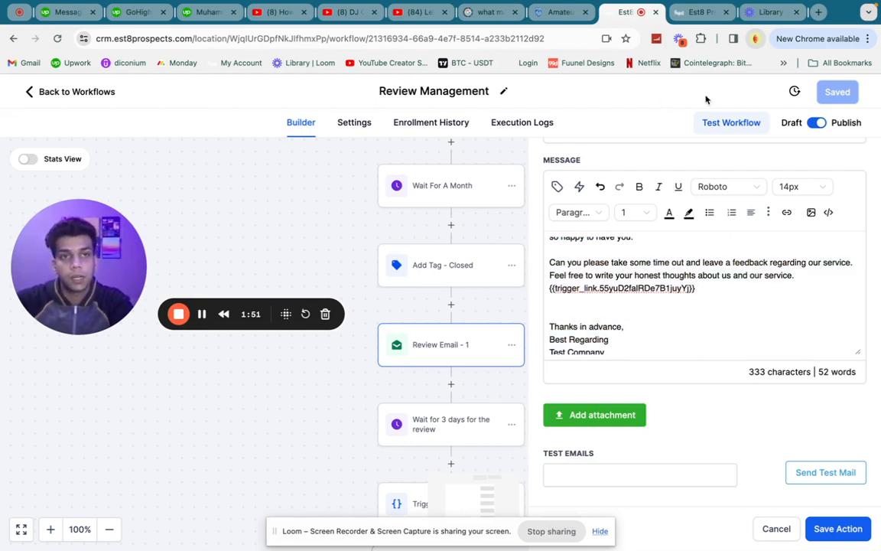
click(698, 12)
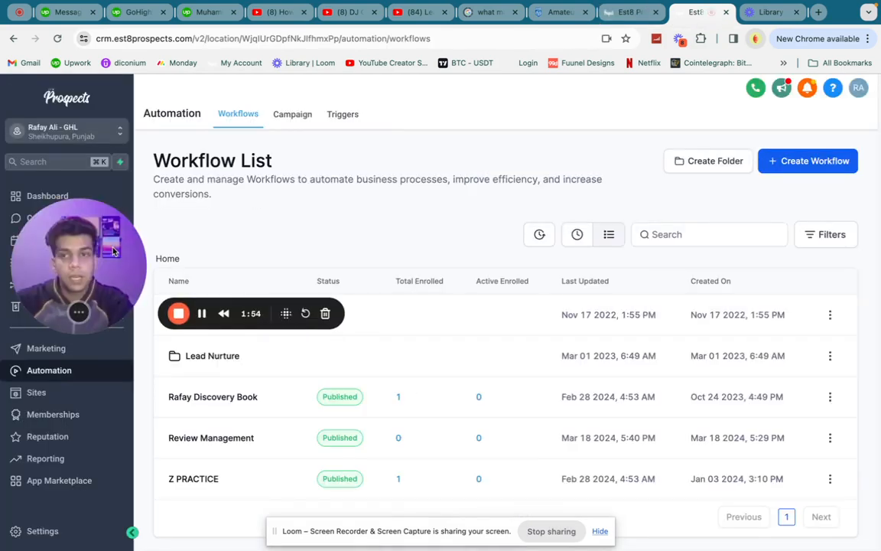
Look up the Review Funnel URL under Marketing > Trigger Links, then return to the workflow.
drag(114, 251, 83, 188)
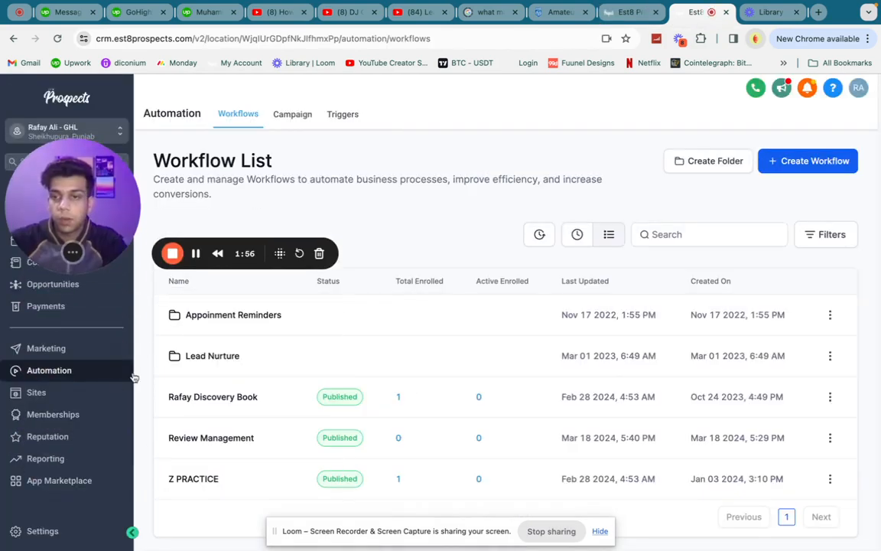
click(43, 394)
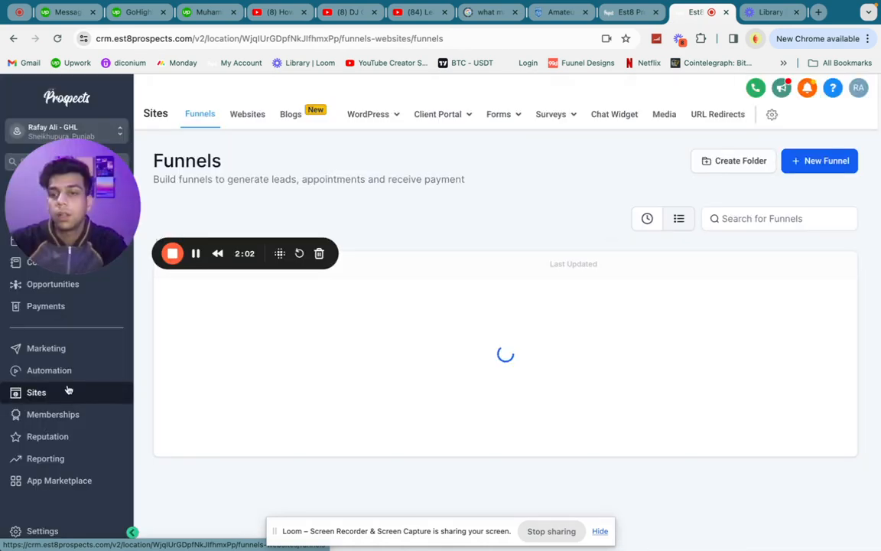
click(59, 349)
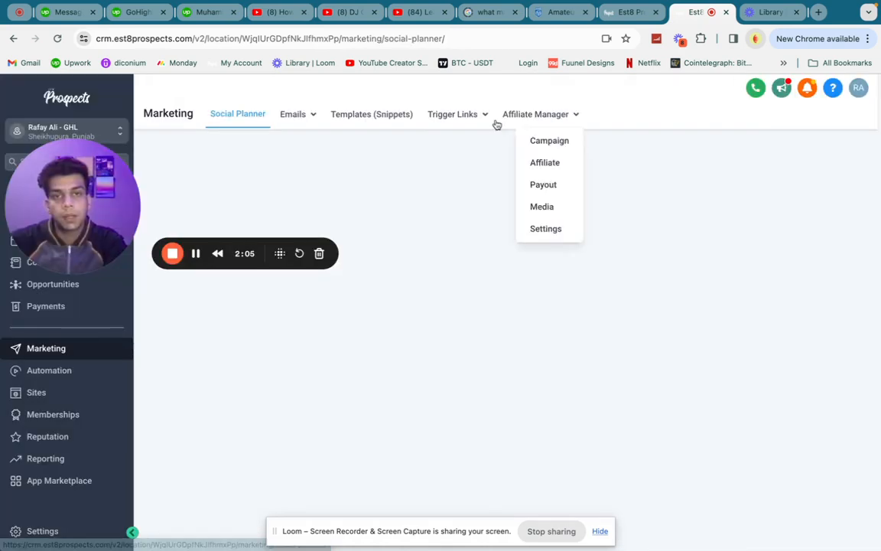
click(447, 120)
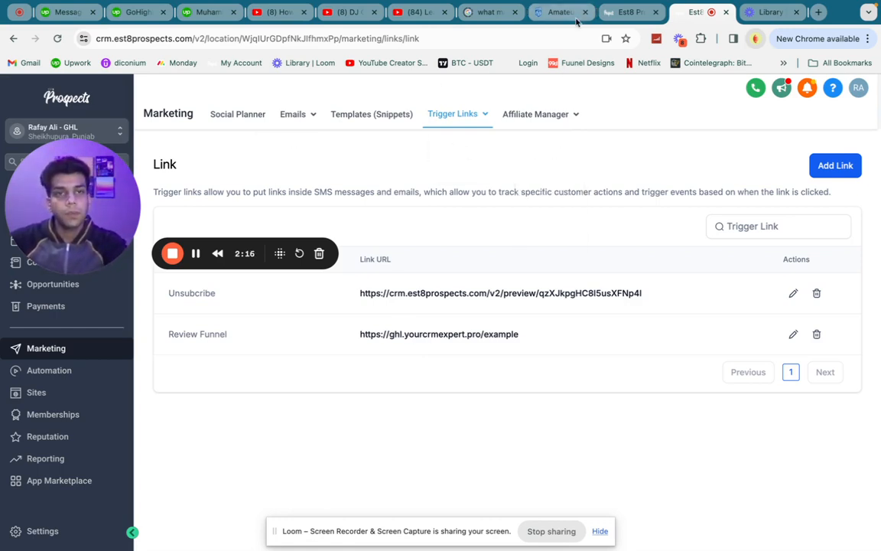
click(627, 12)
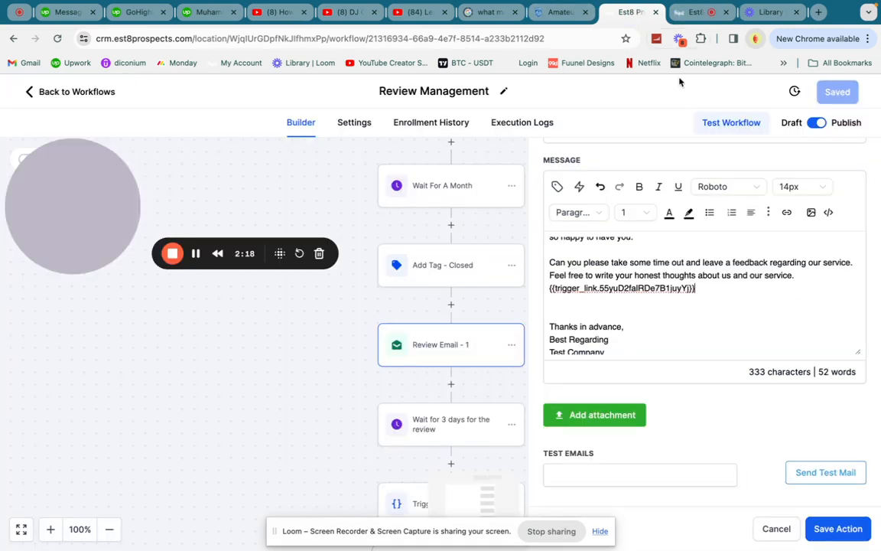
click(702, 291)
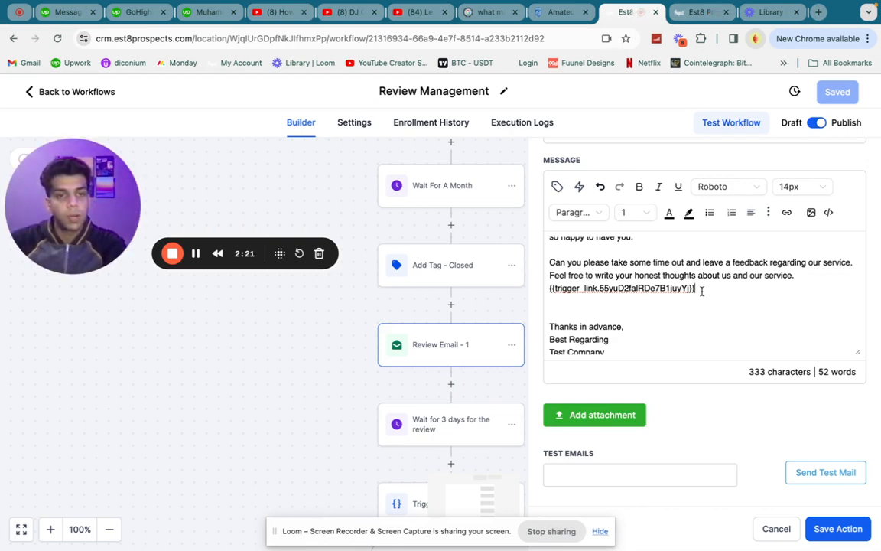
click(579, 190)
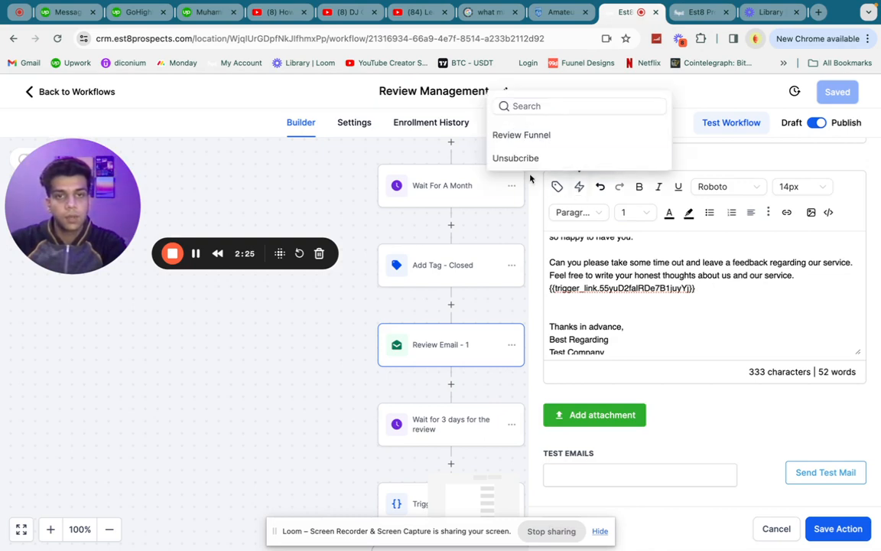
click(704, 294)
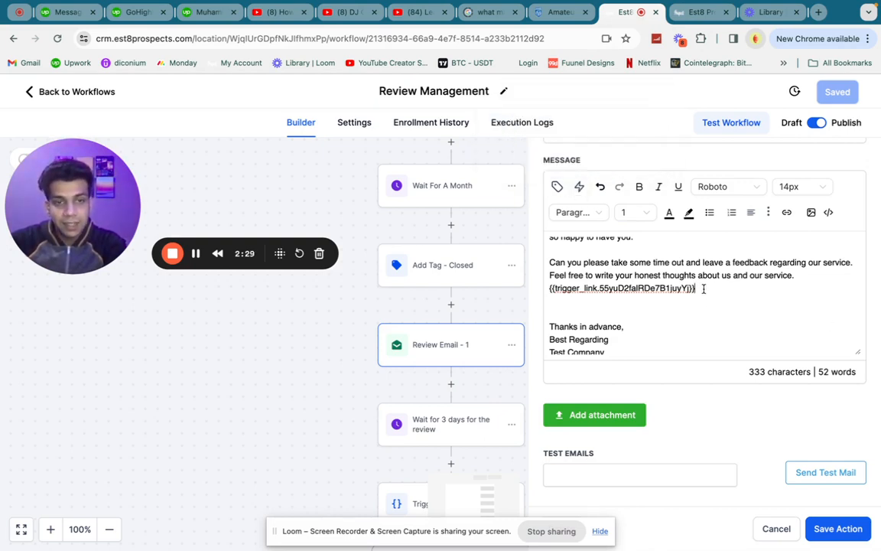
drag(703, 288, 546, 289)
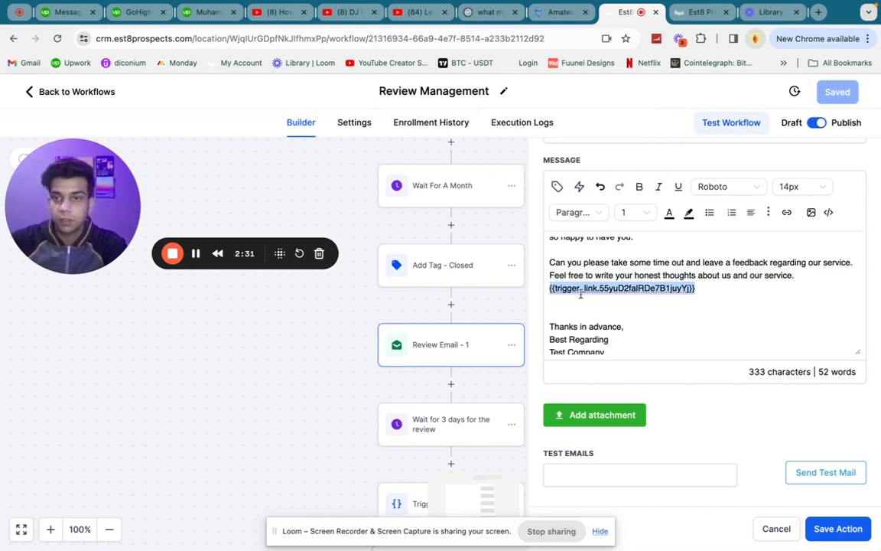
click(697, 12)
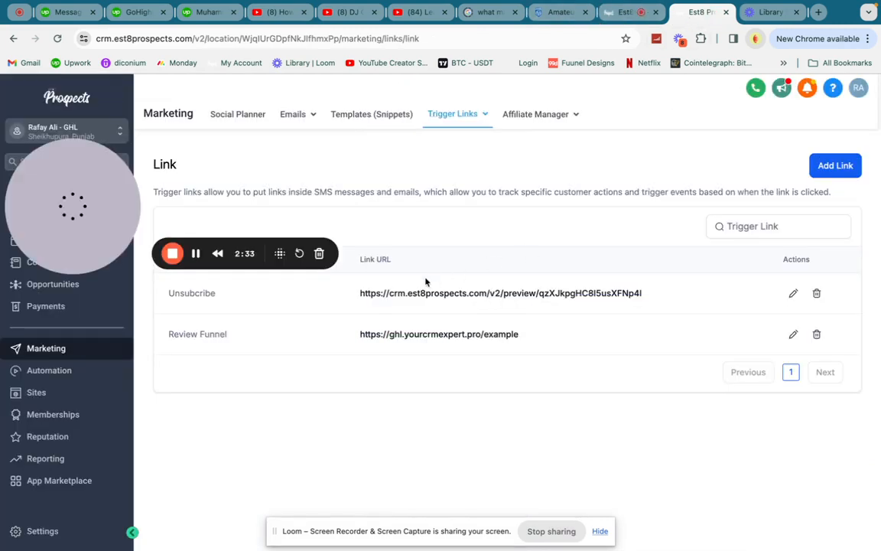
click(392, 335)
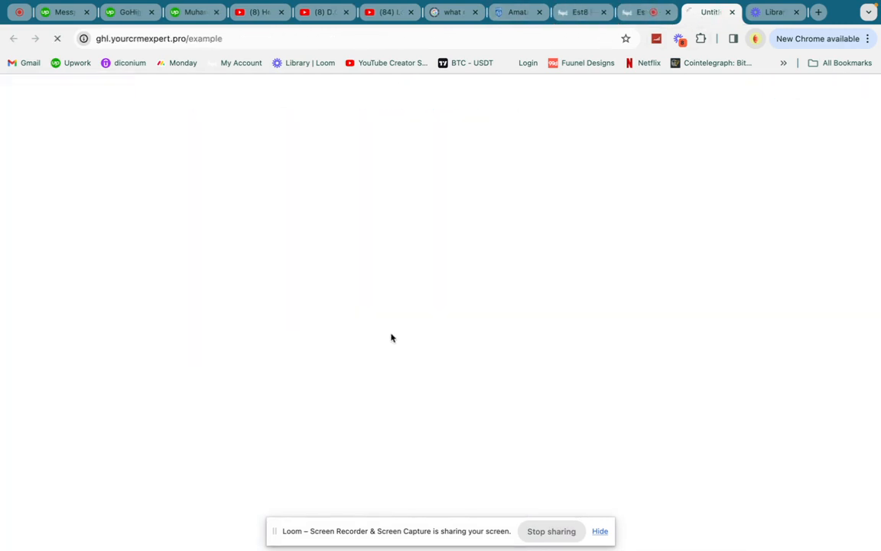
click(732, 12)
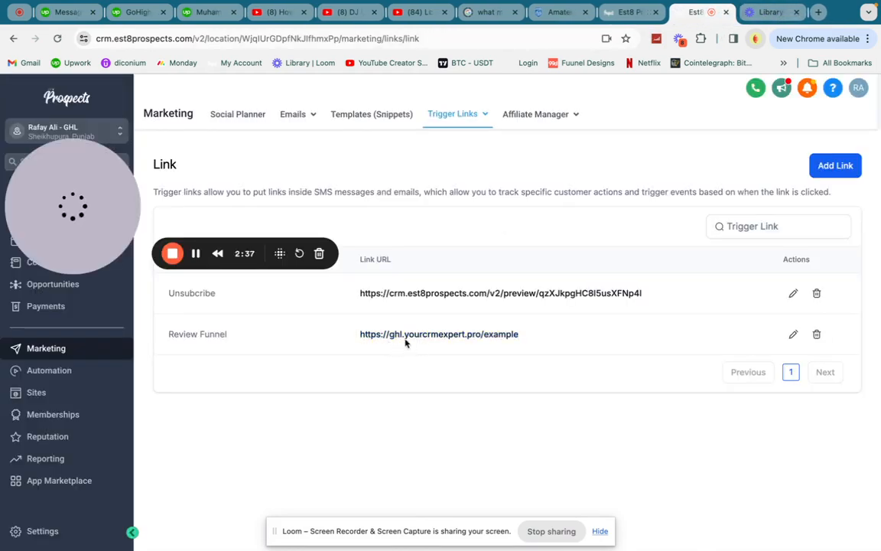
click(624, 13)
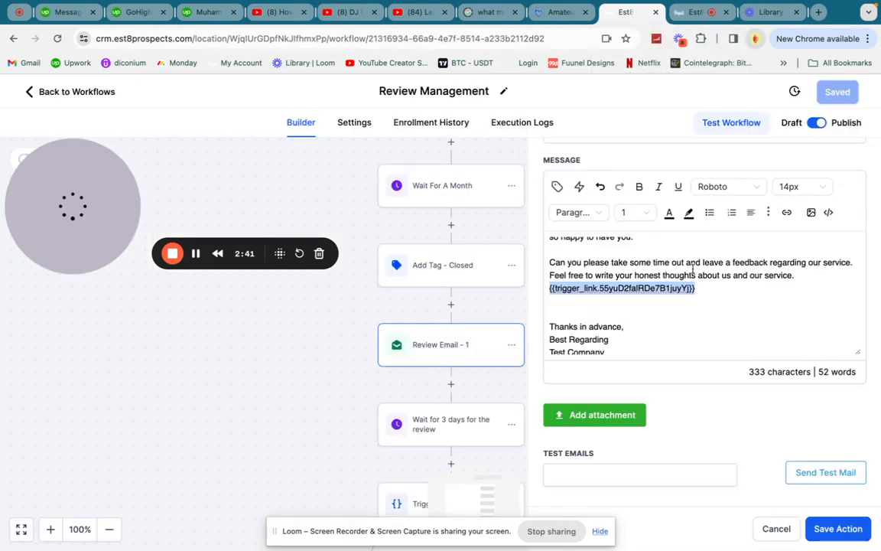
Close the Review Email step's settings.
scroll(693, 268, up, 2)
scroll(785, 252, up, 5)
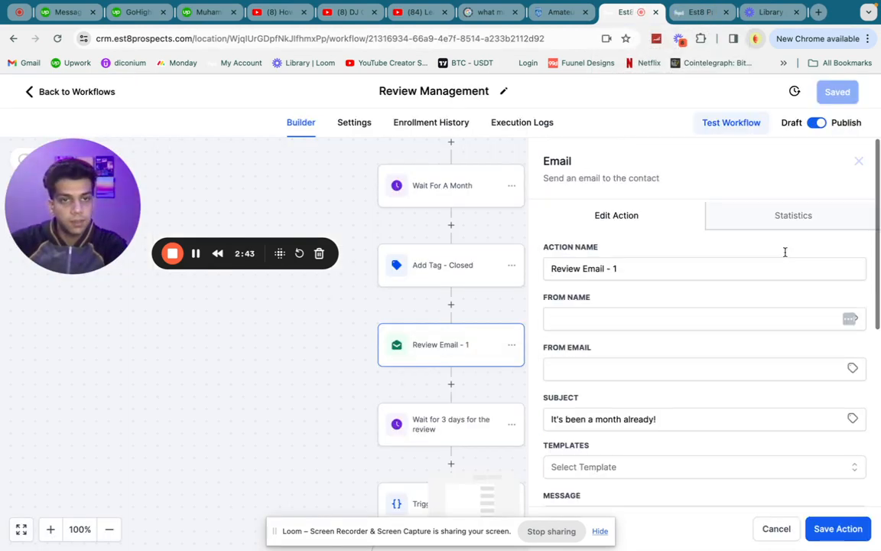
click(859, 161)
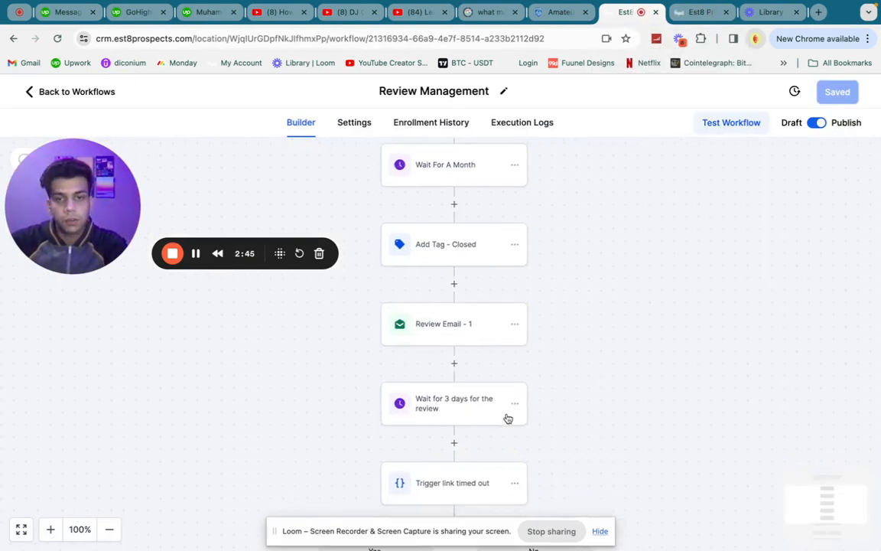
scroll(507, 418, down, 3)
Inspect the 'Wait for 3 days for the review' step's wait options, then close it.
click(441, 311)
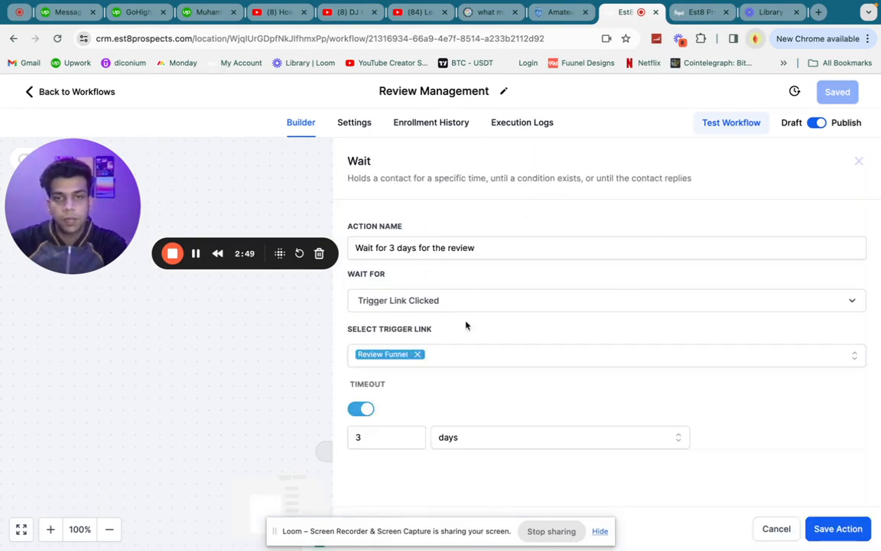
click(428, 309)
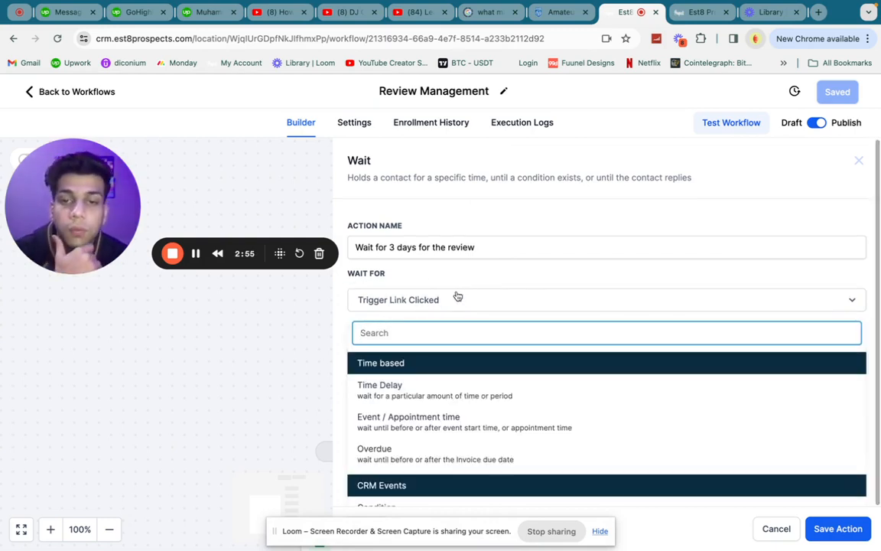
scroll(503, 379, down, 3)
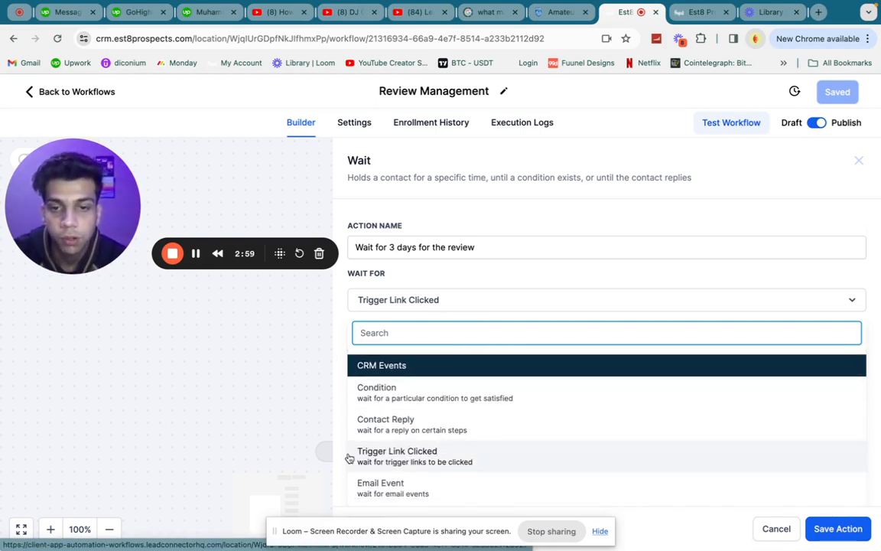
click(859, 160)
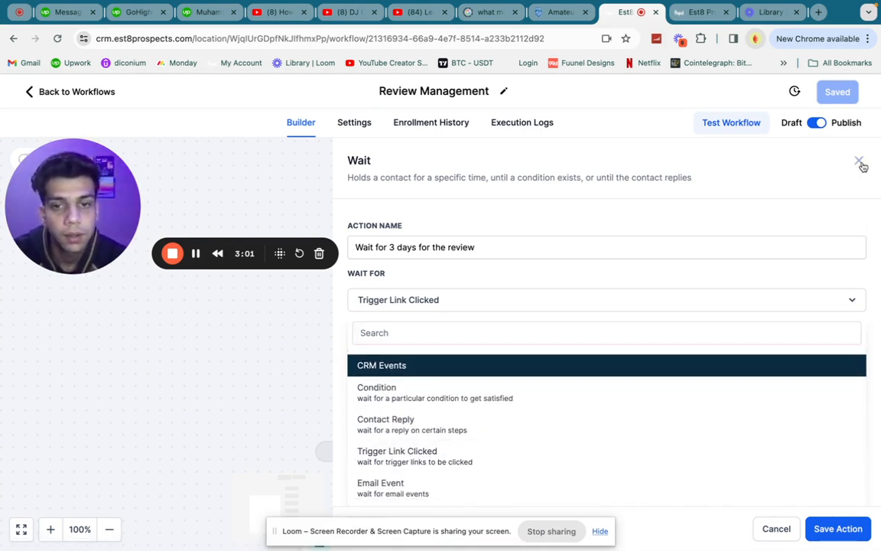
scroll(504, 352, down, 1)
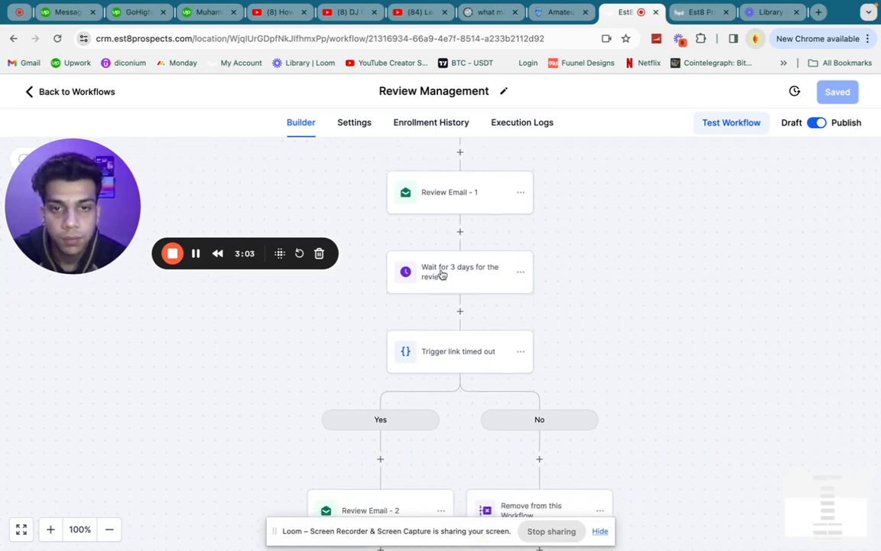
click(429, 367)
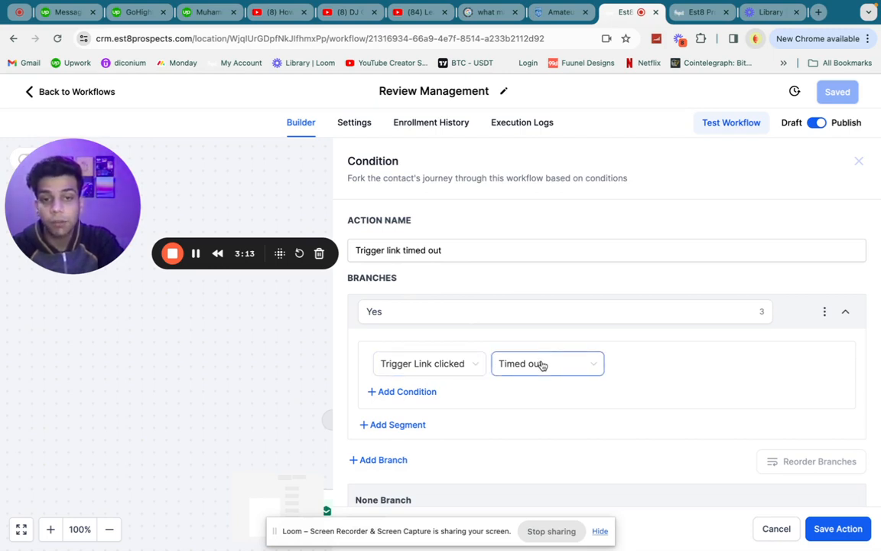
click(858, 160)
scroll(528, 348, down, 1)
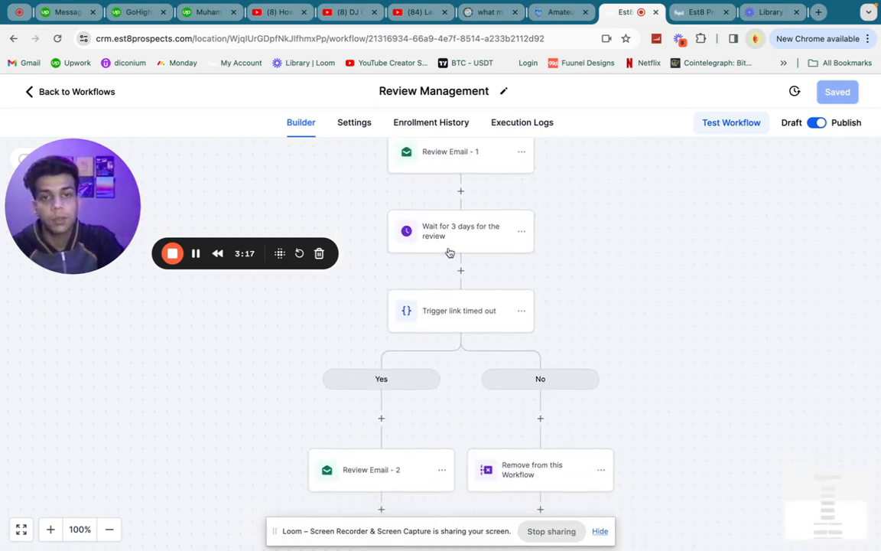
click(450, 252)
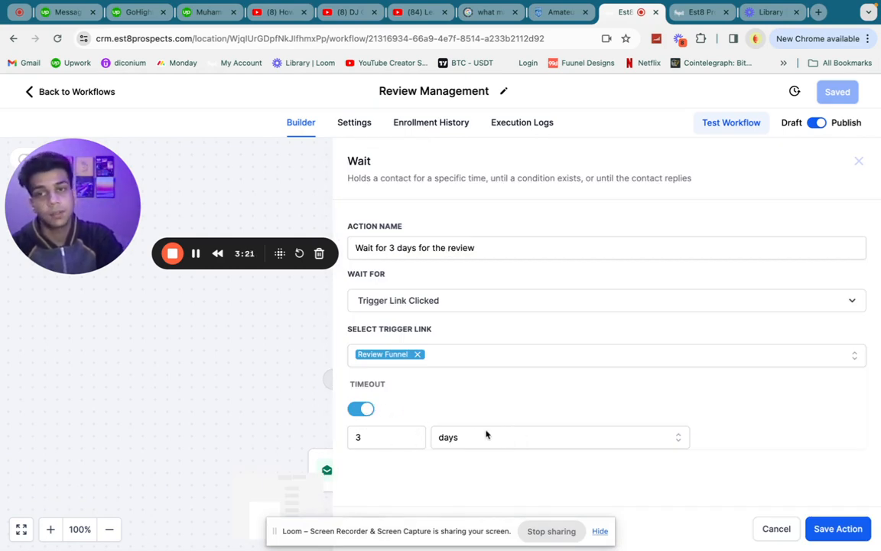
click(857, 162)
scroll(478, 486, down, 2)
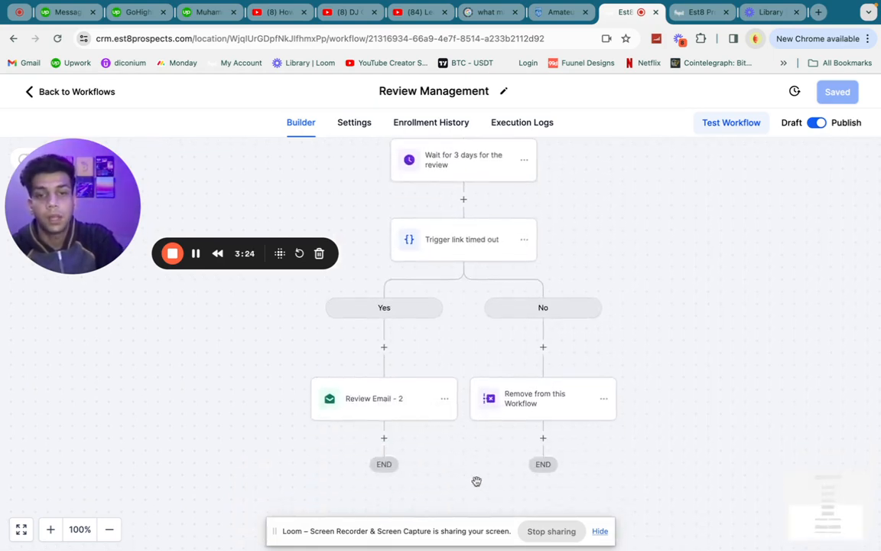
click(453, 245)
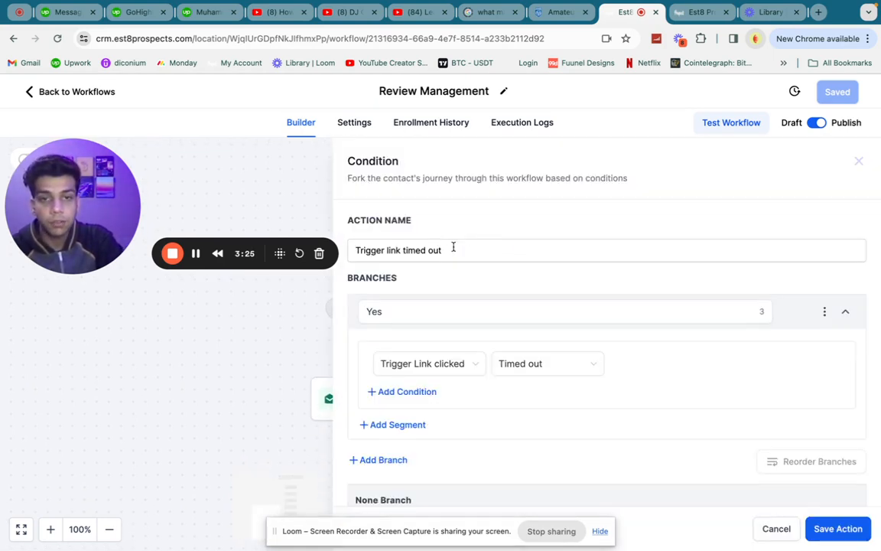
click(858, 163)
click(389, 416)
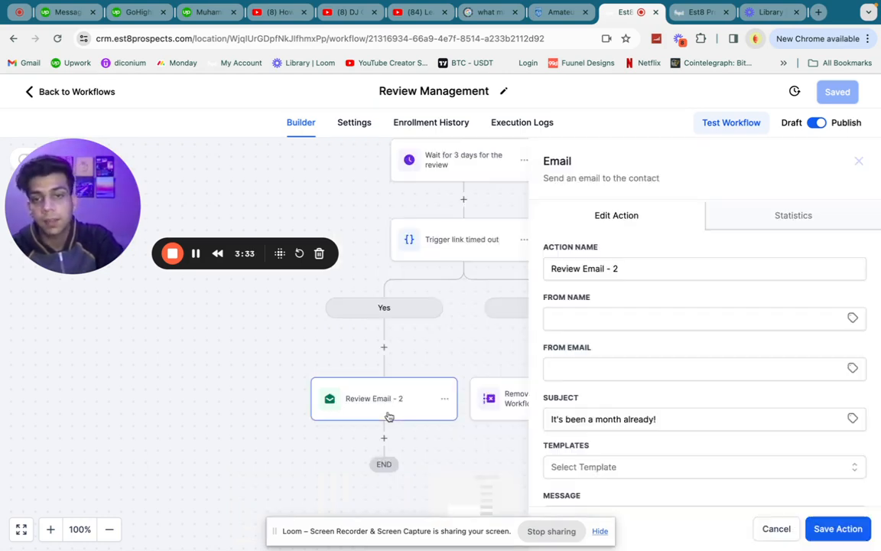
scroll(657, 446, down, 5)
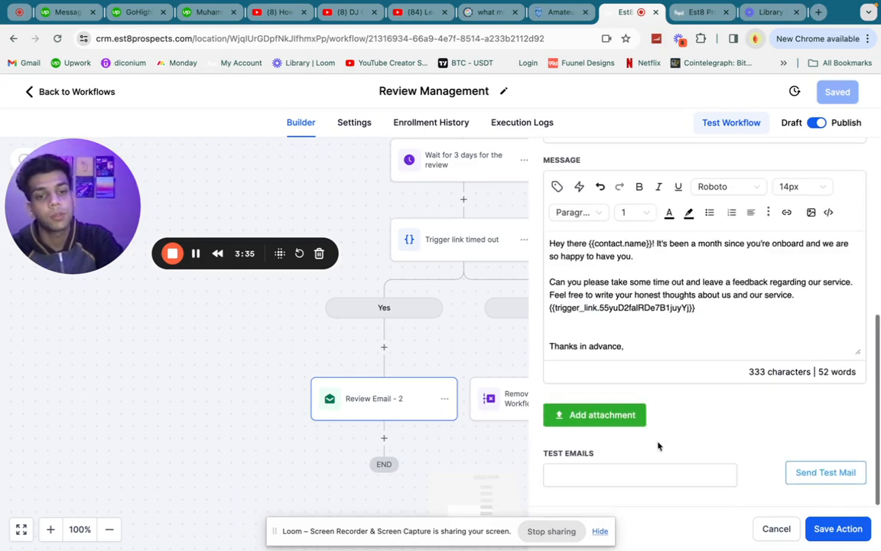
scroll(812, 212, up, 5)
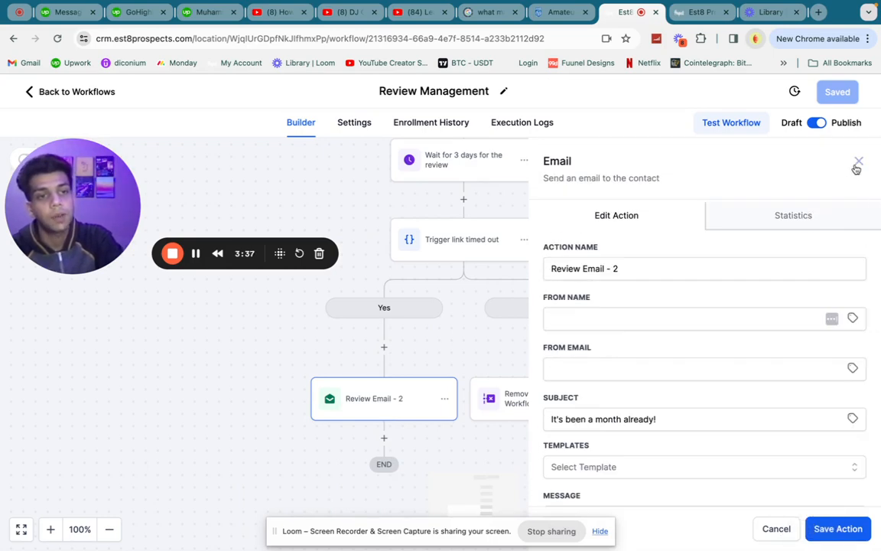
click(857, 165)
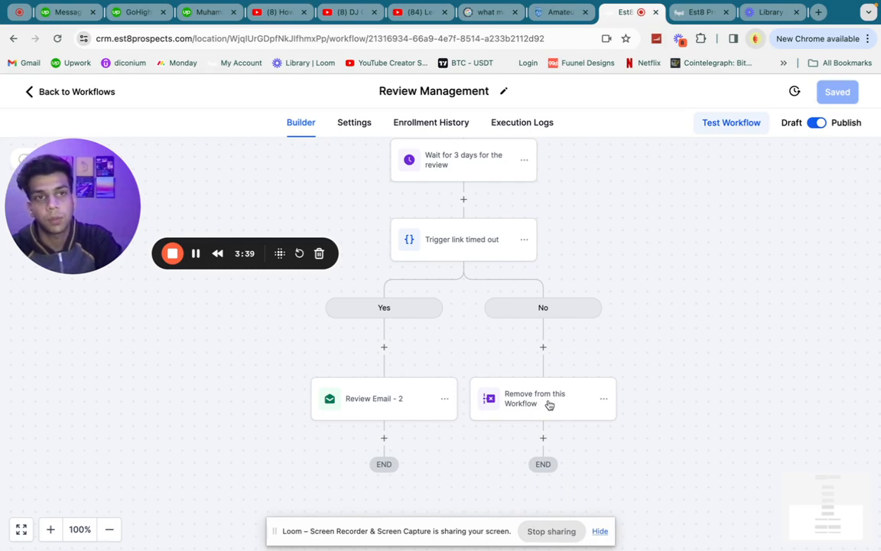
Open the Review Funnel trigger link's live review page from Trigger Links.
click(690, 12)
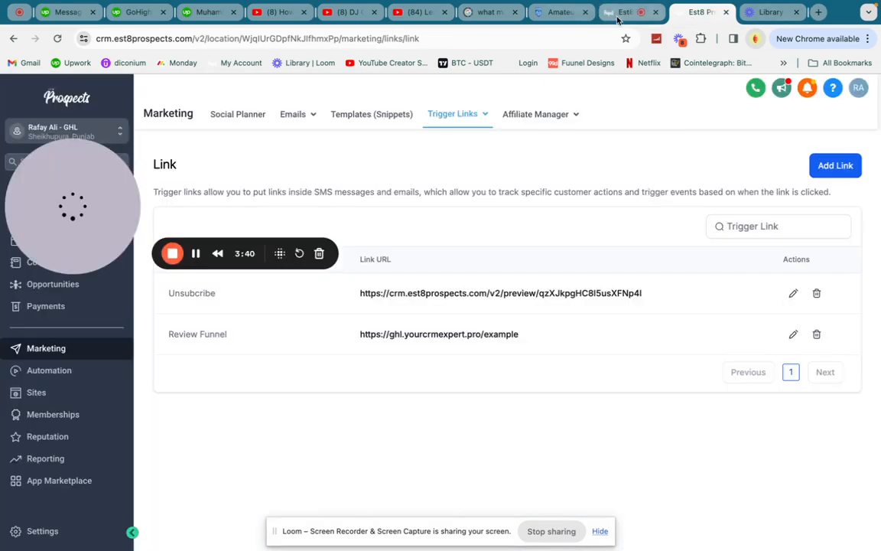
click(619, 13)
click(696, 13)
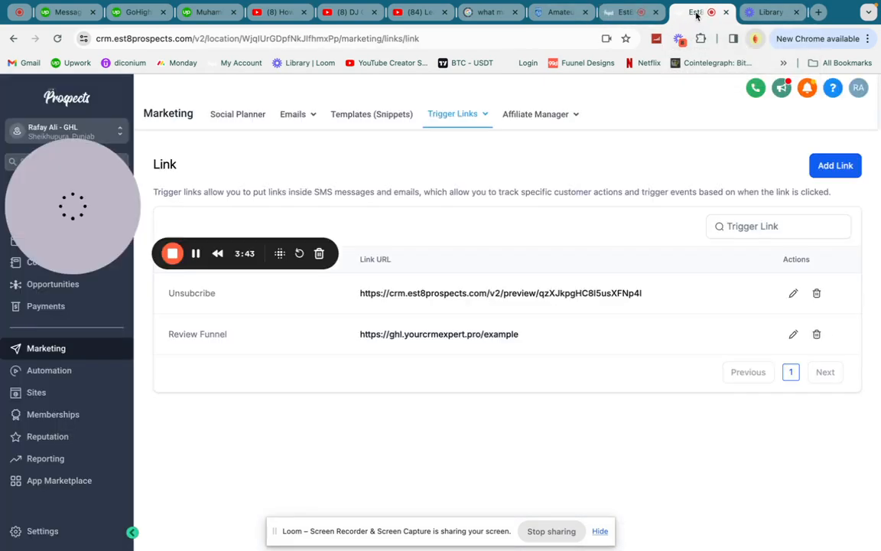
click(433, 336)
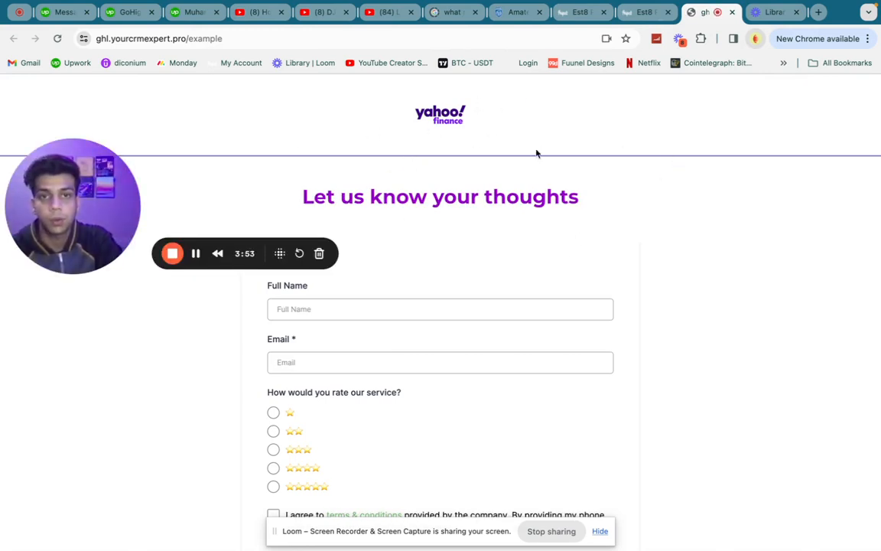
Choose the 3-star rating so the 'Write your review' field appears.
scroll(490, 195, down, 3)
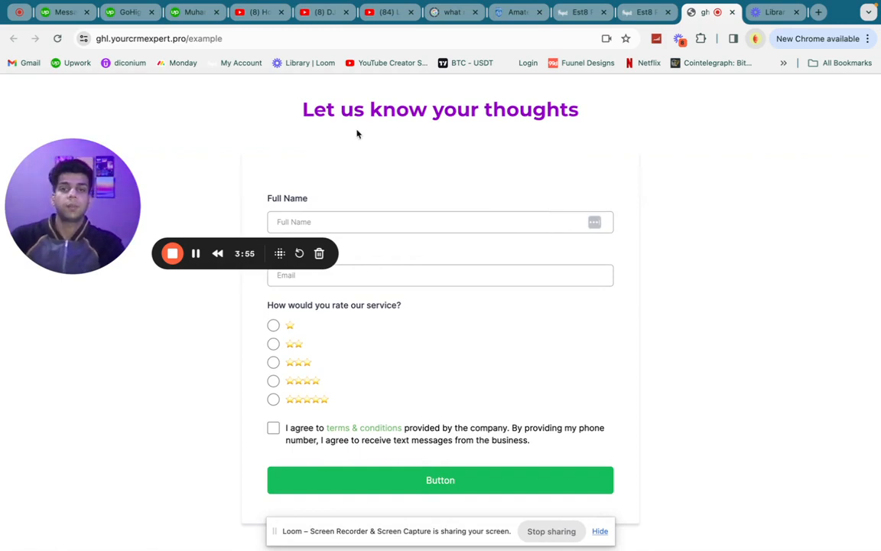
drag(28, 237, 28, 509)
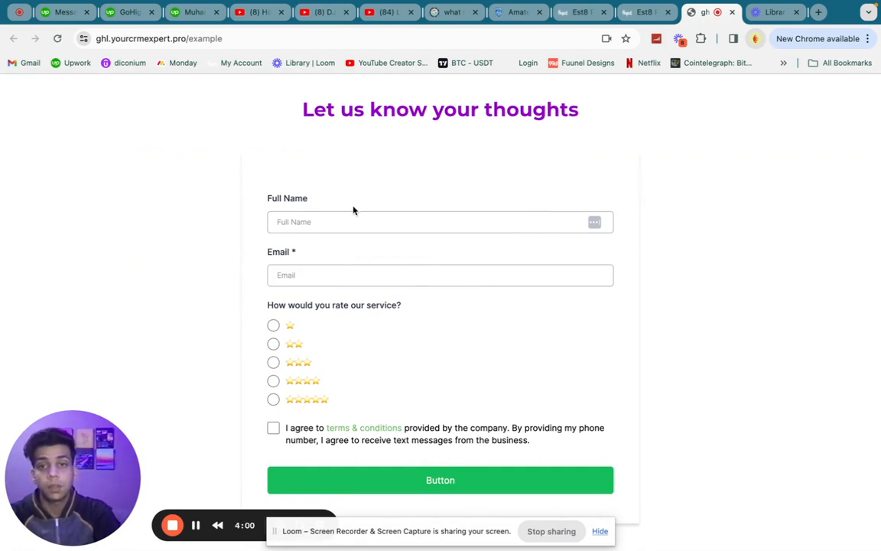
click(310, 221)
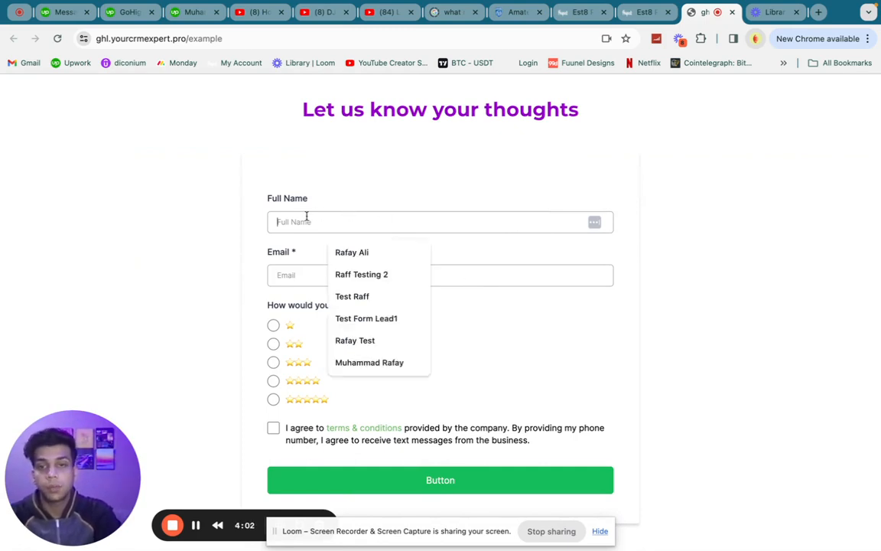
click(302, 273)
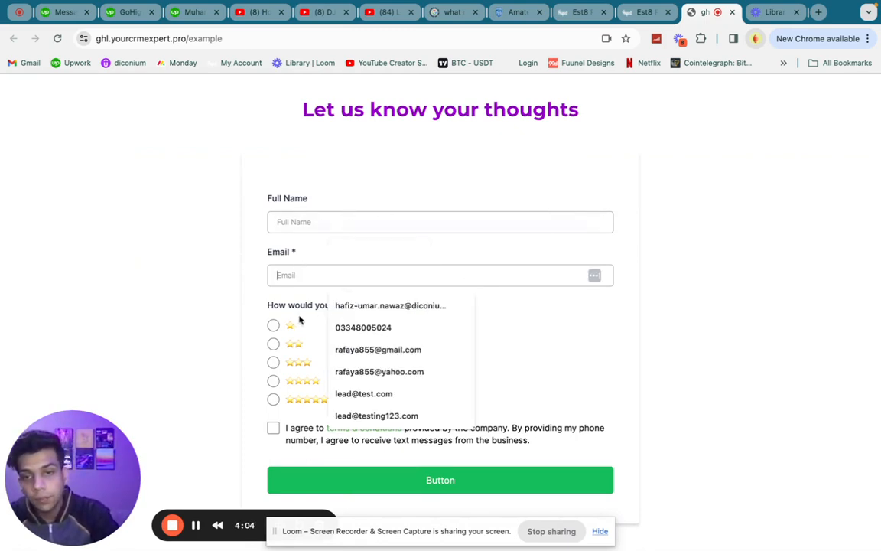
click(273, 362)
scroll(400, 363, down, 2)
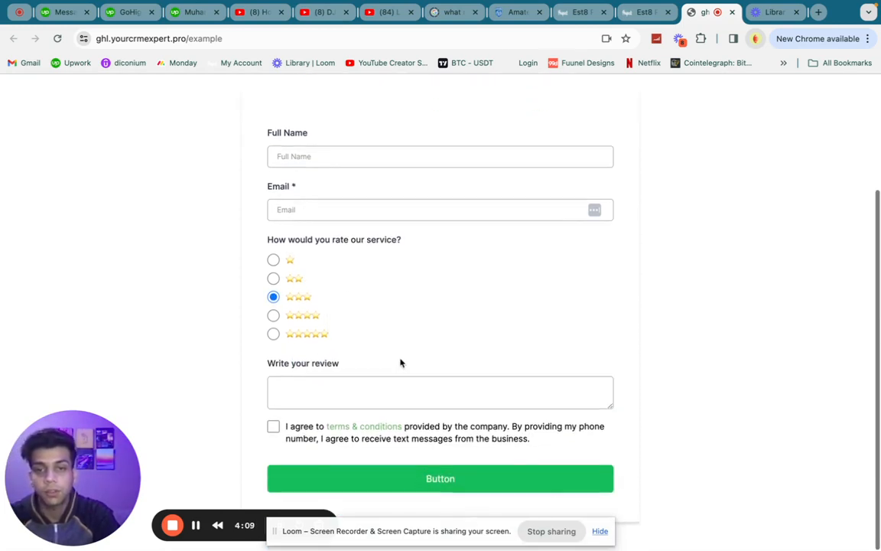
Enter the review 'very bad service! Not worth it', rate one star, accept terms and submit.
drag(92, 488, 93, 156)
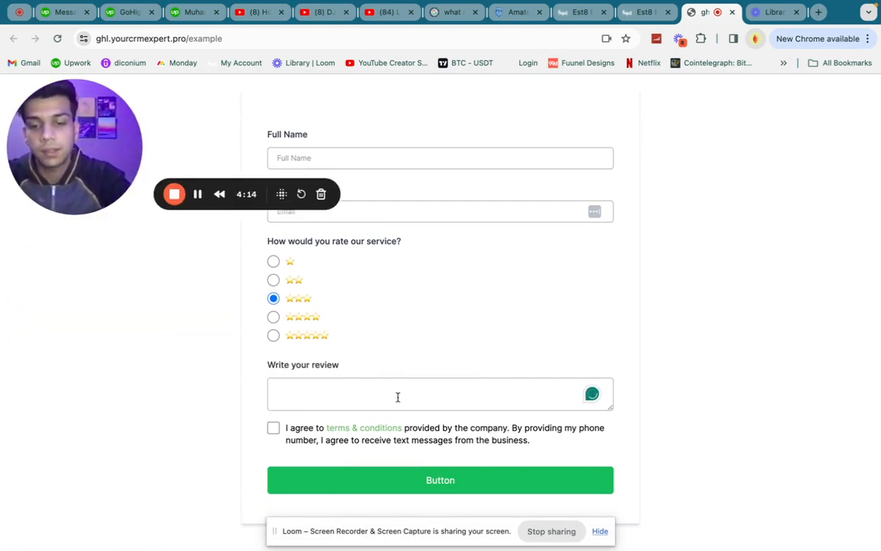
text(/very bad ser)
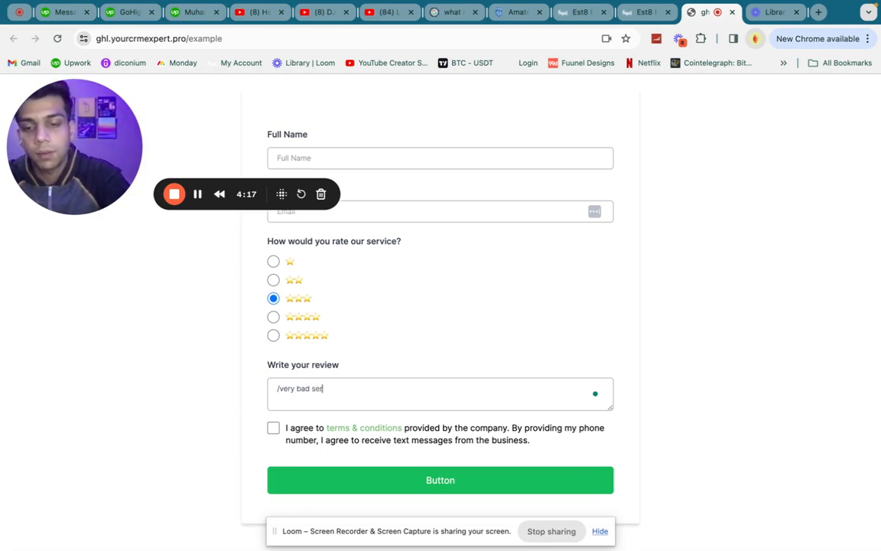
text(vice! )
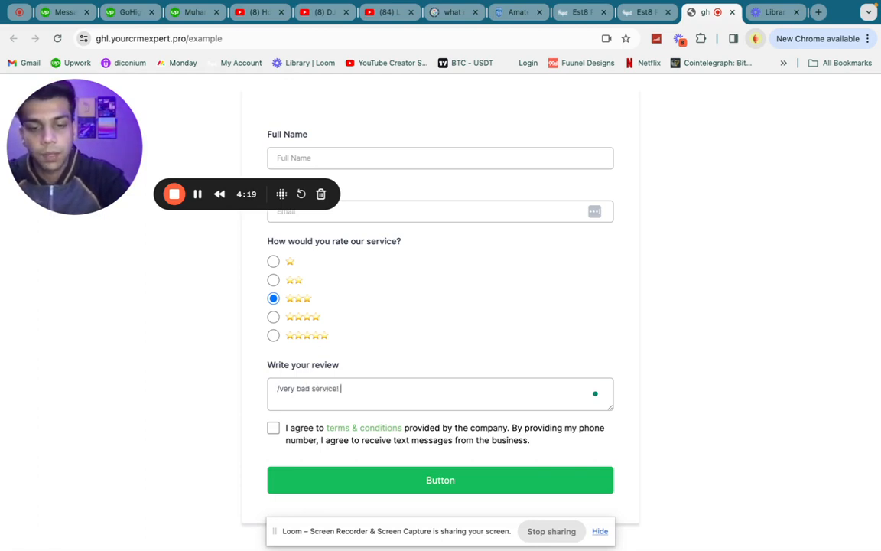
text(Not worth it)
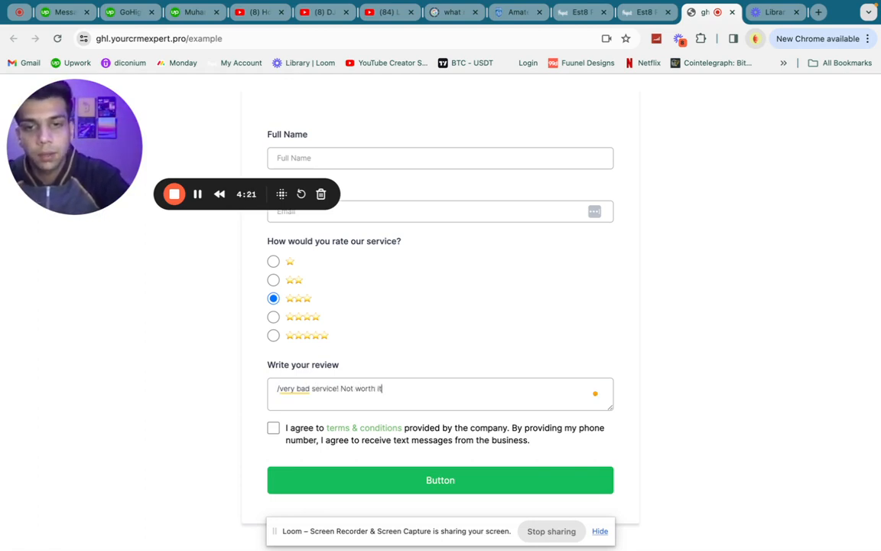
click(302, 388)
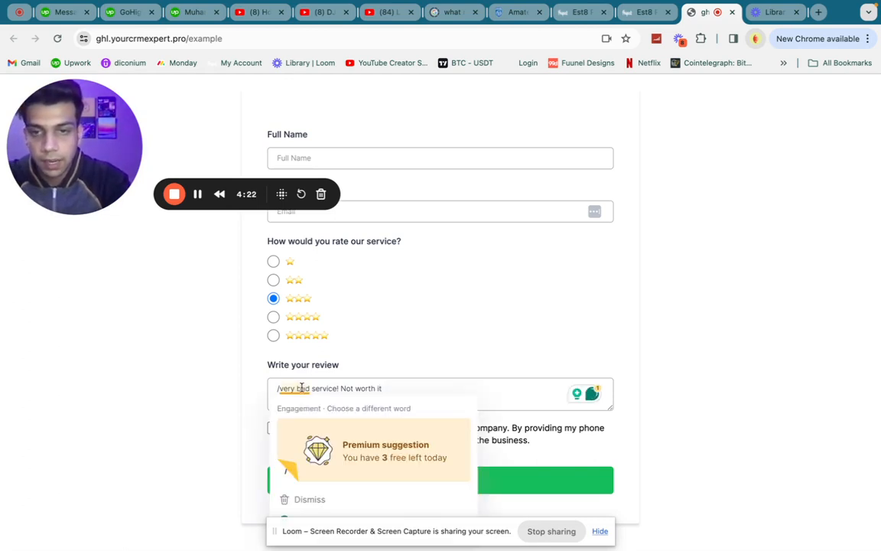
click(273, 262)
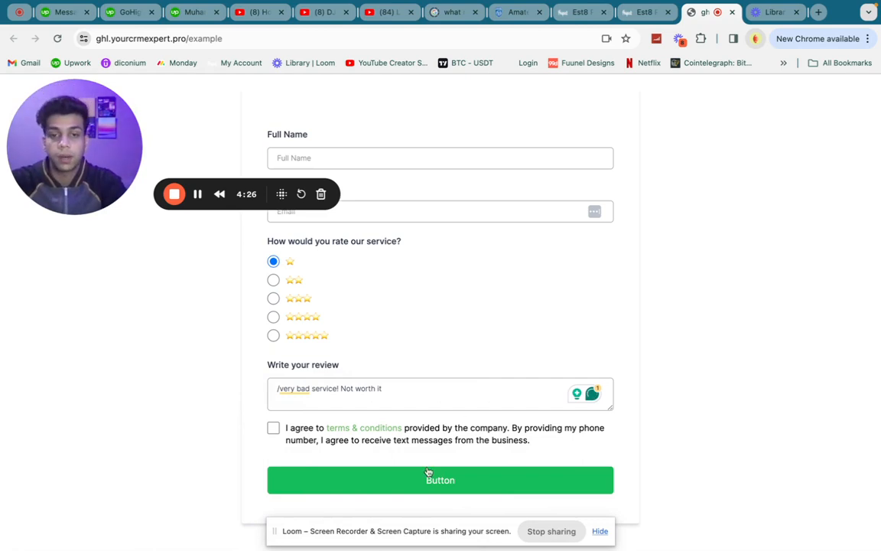
click(273, 427)
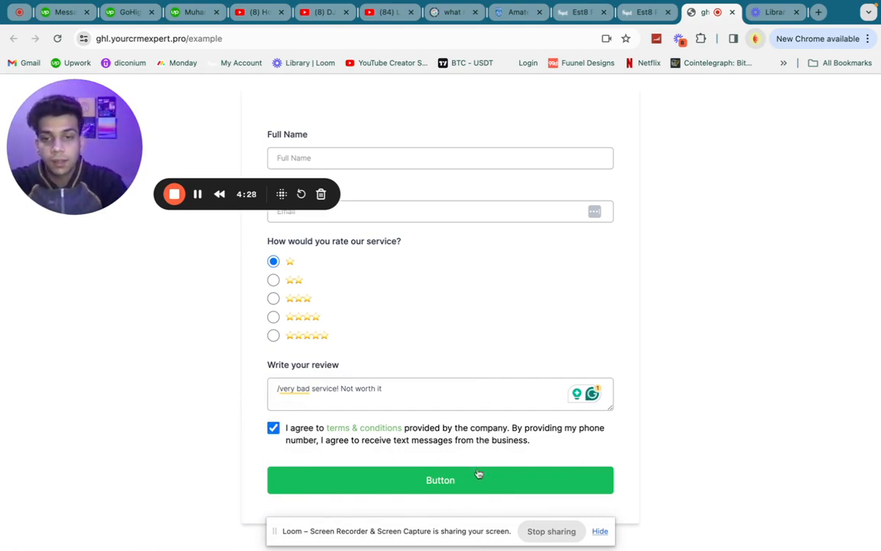
click(432, 481)
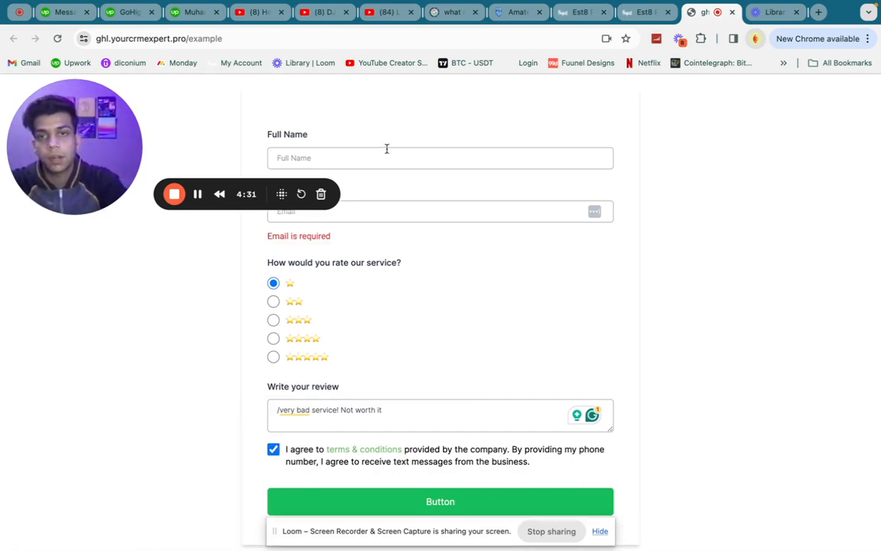
scroll(346, 256, up, 3)
Fill in a test name and email address, rate five stars, and submit the review.
scroll(381, 342, down, 3)
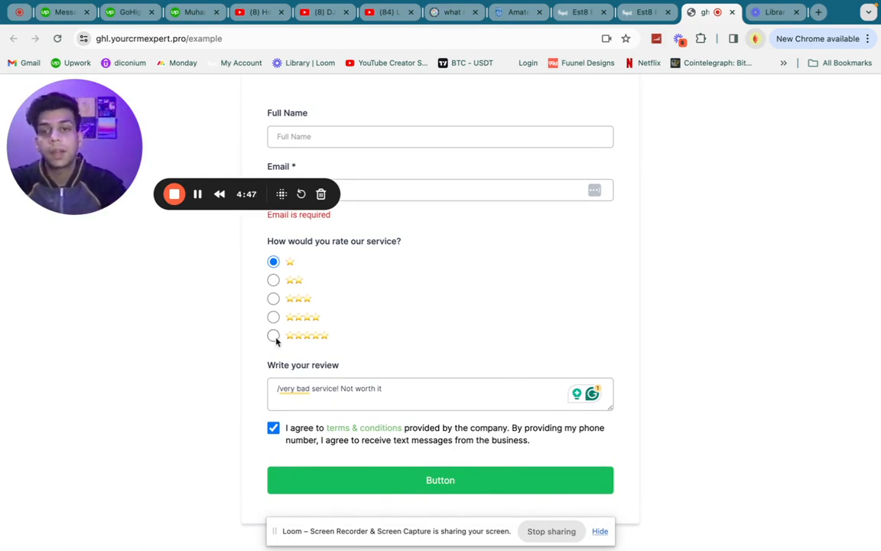
click(273, 317)
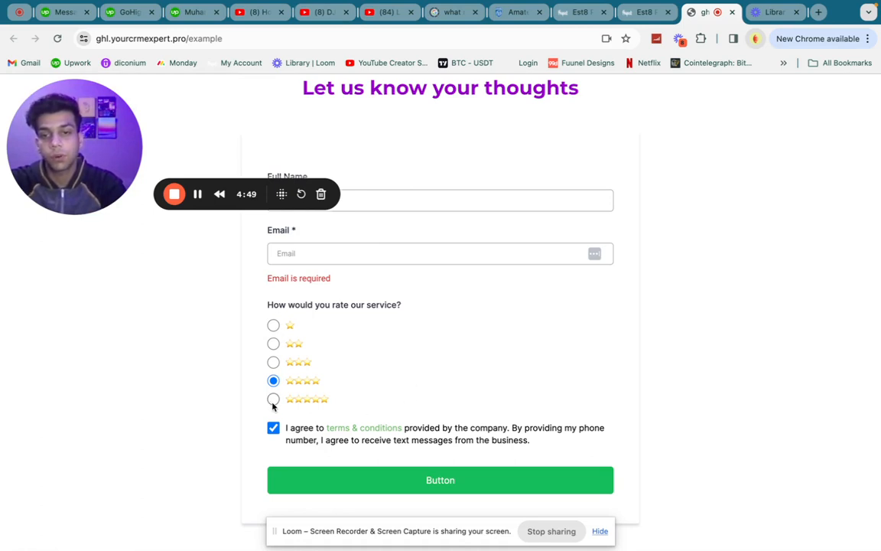
scroll(367, 387, up, 3)
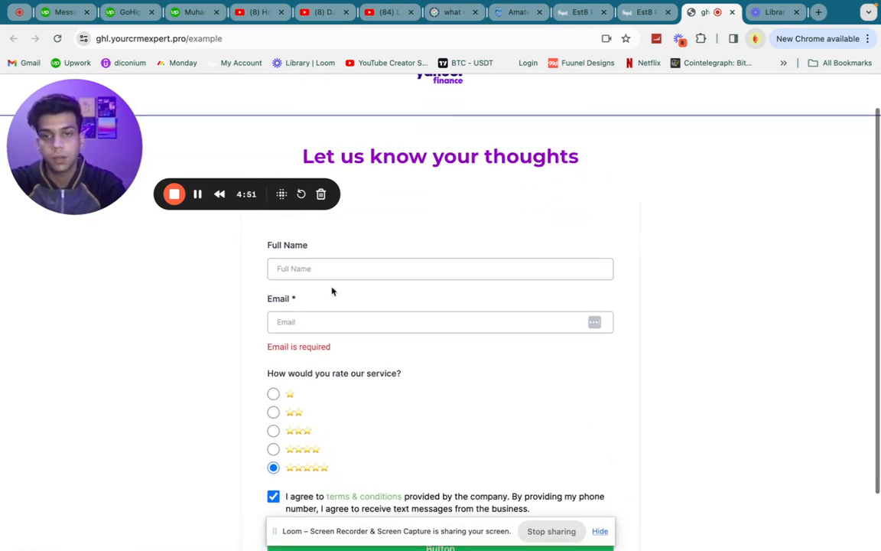
click(318, 274)
text(Test)
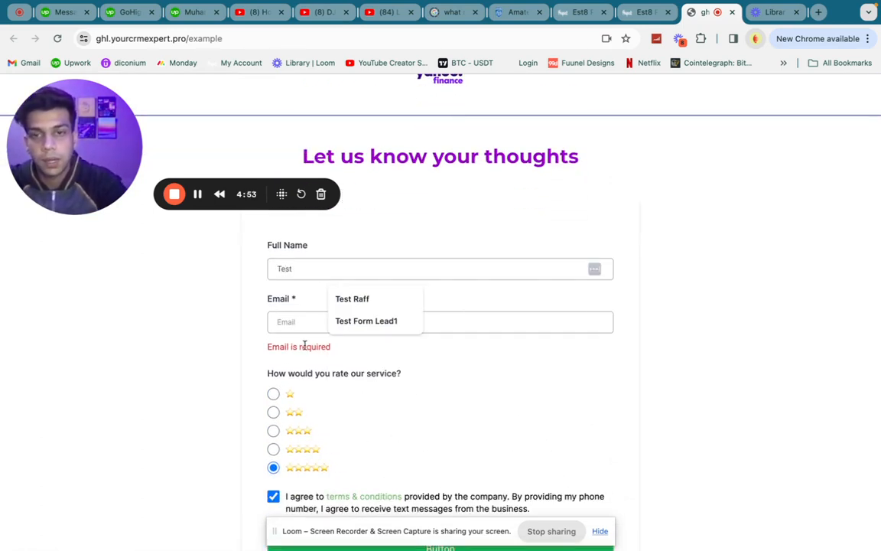
click(285, 322)
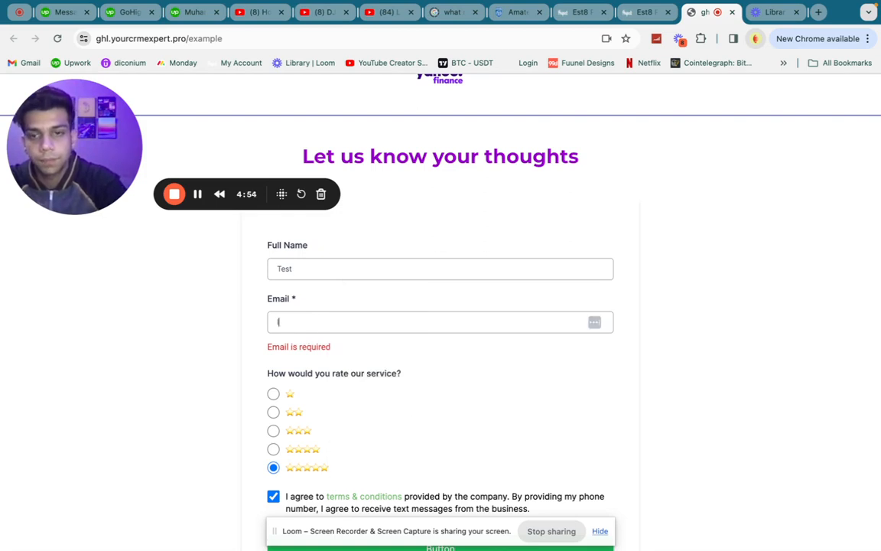
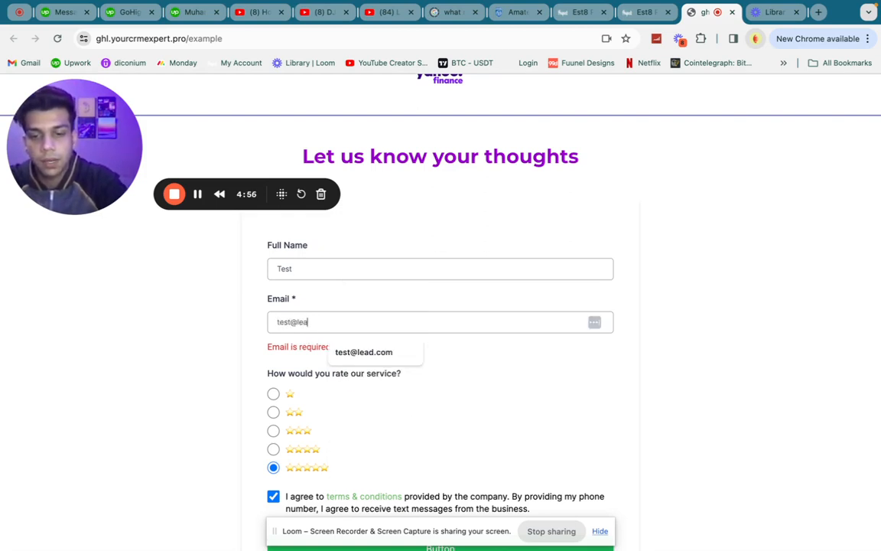
scroll(339, 344, down, 3)
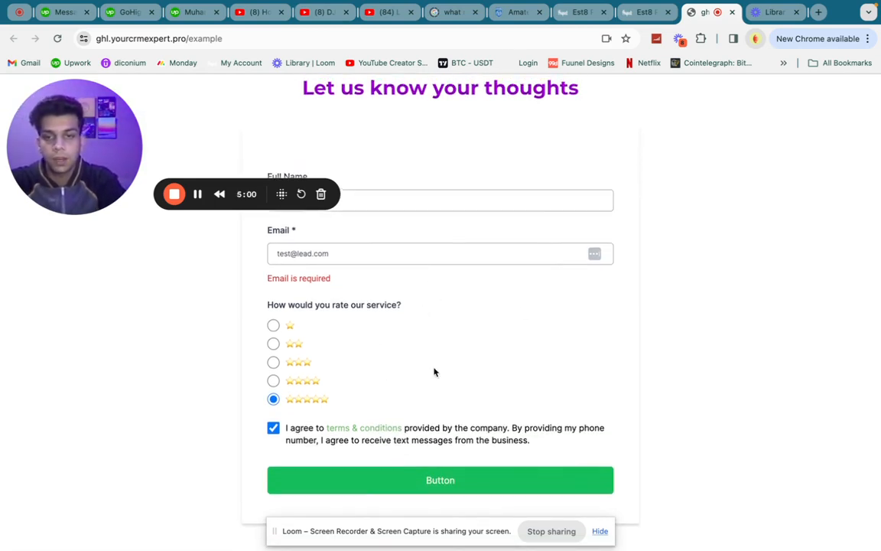
click(355, 492)
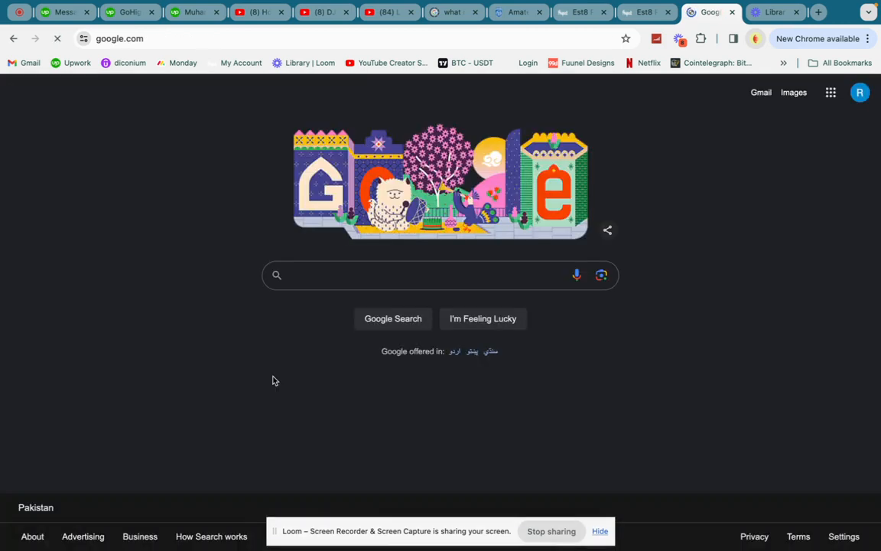
Check the google.com redirect address, then return to the CRM's Trigger Links page.
click(168, 38)
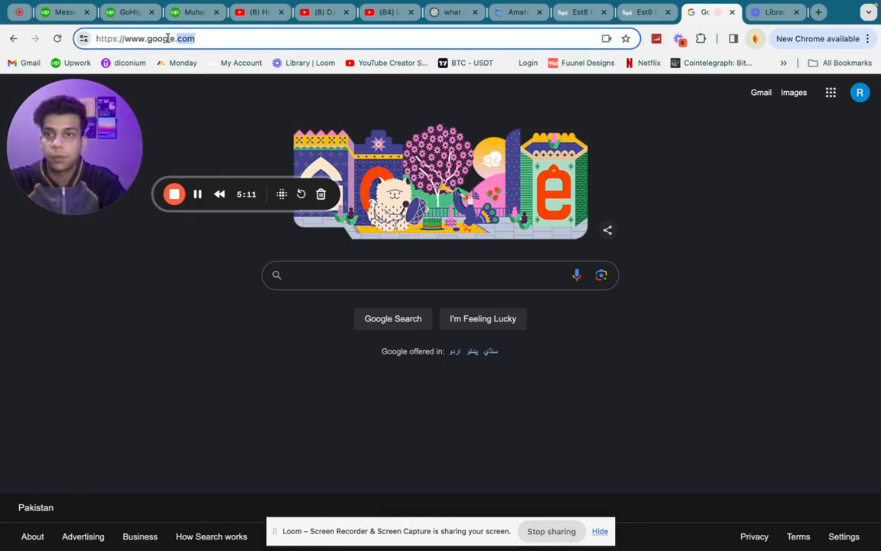
click(199, 38)
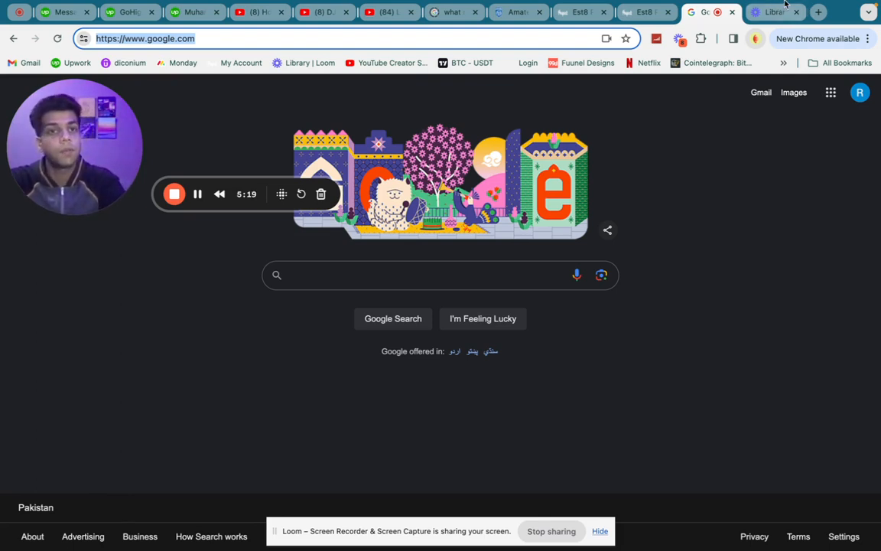
click(654, 15)
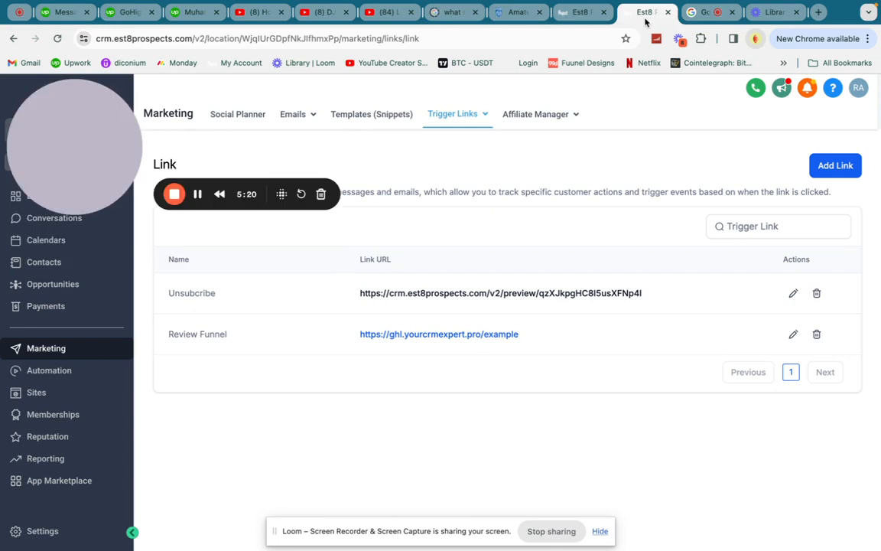
click(584, 14)
click(711, 13)
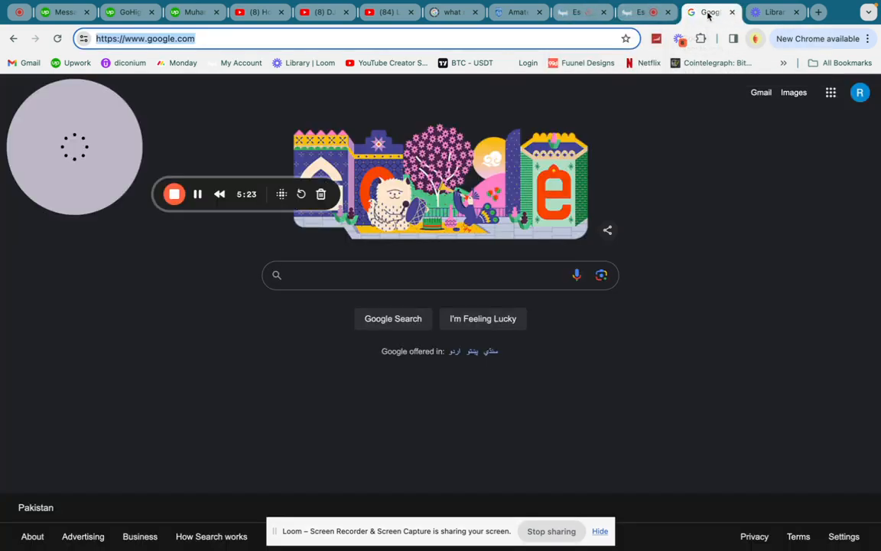
click(643, 12)
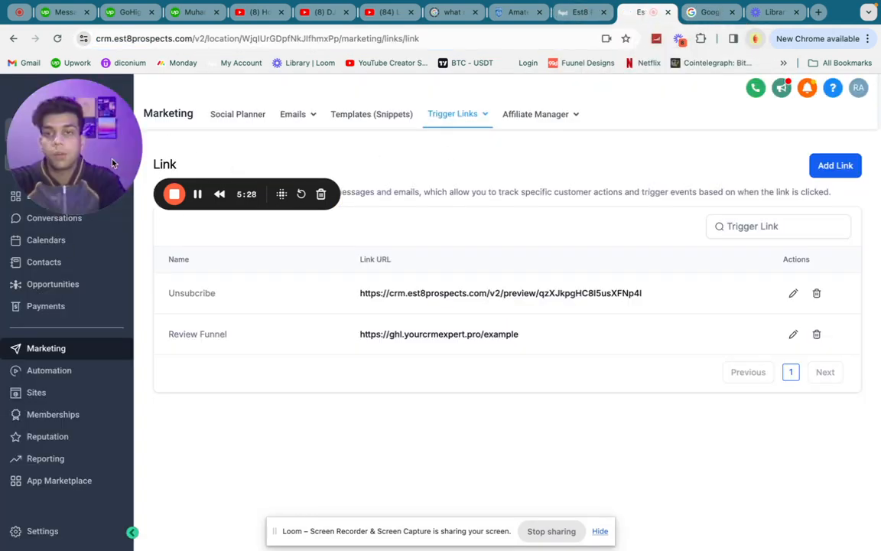
drag(95, 141, 292, 235)
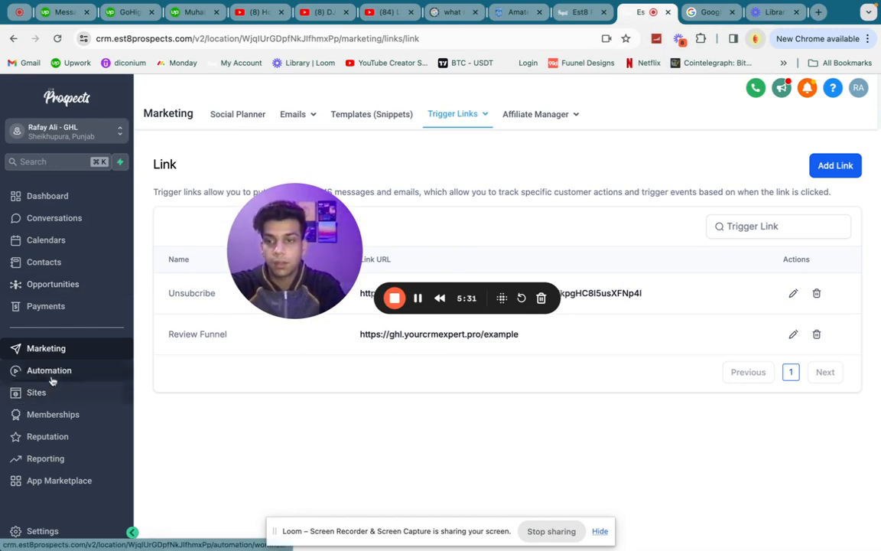
Open the Review form from Sites > Forms > Builder for editing.
click(30, 393)
mouse_move(493, 115)
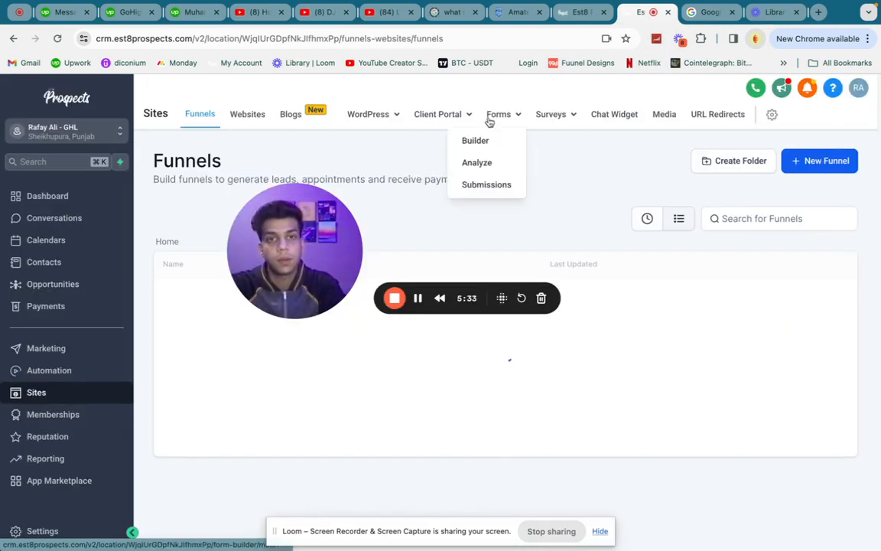
click(475, 141)
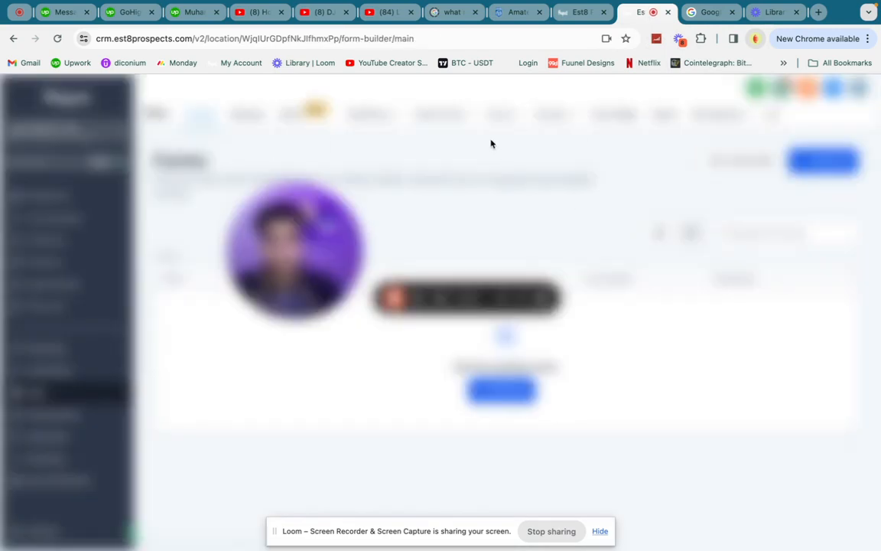
drag(298, 233, 128, 133)
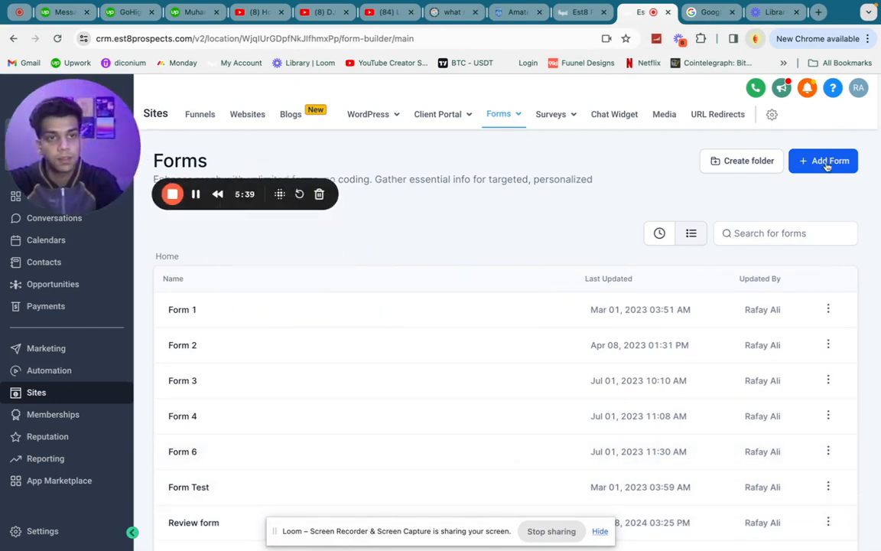
click(184, 525)
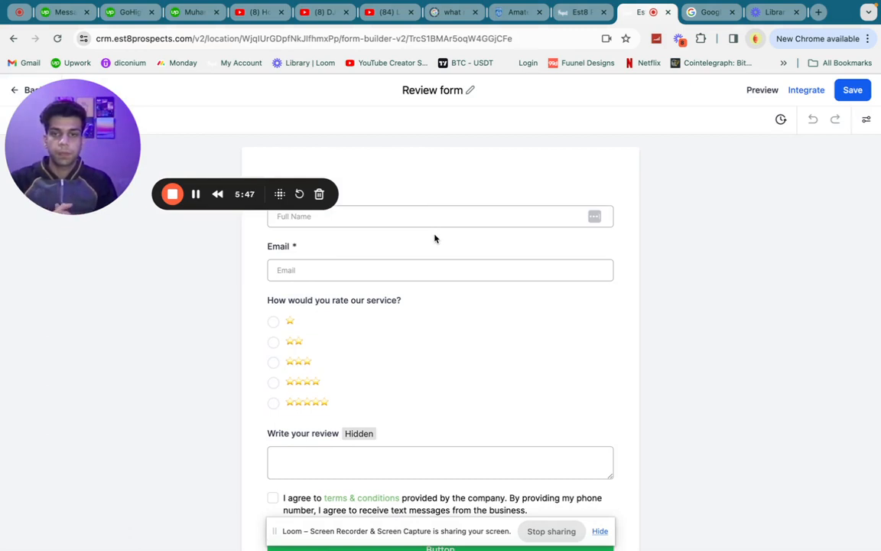
Inspect the rating question and Write your review field settings, then open the form's Conditions.
scroll(443, 392, down, 2)
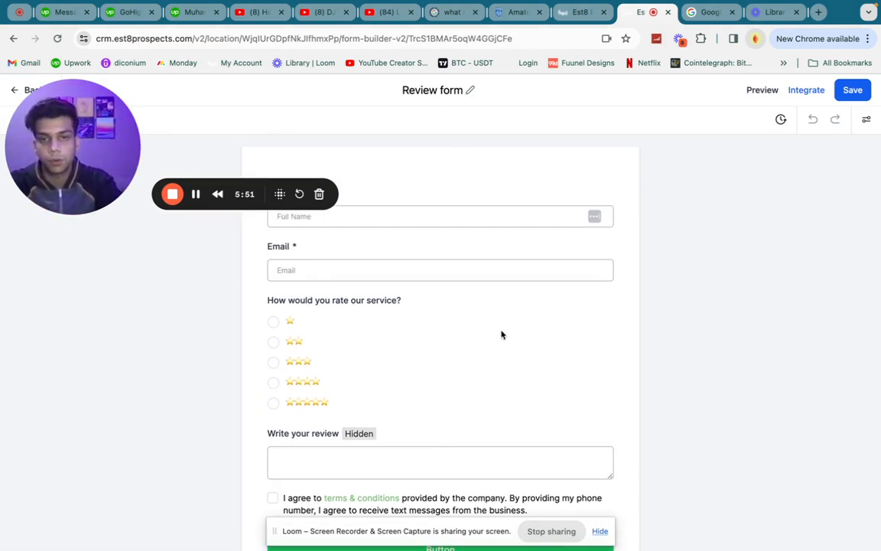
scroll(459, 327, down, 1)
click(359, 319)
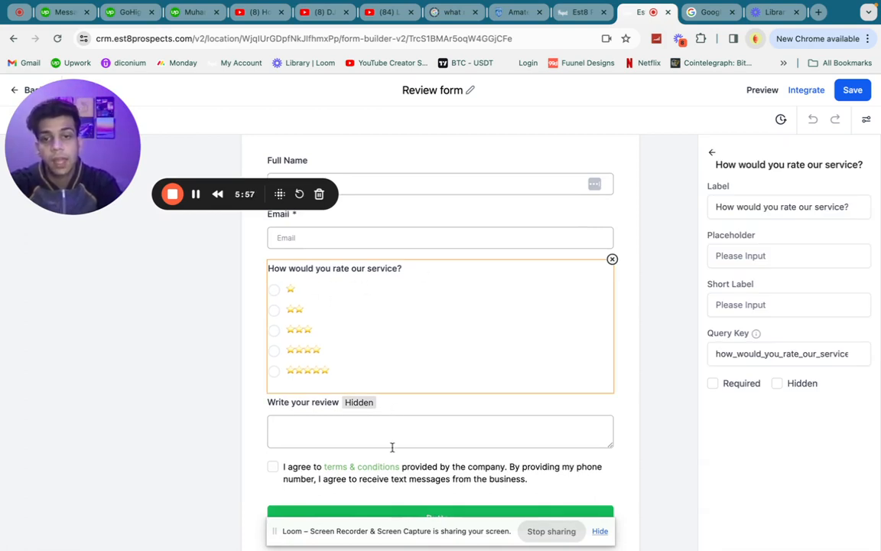
click(495, 416)
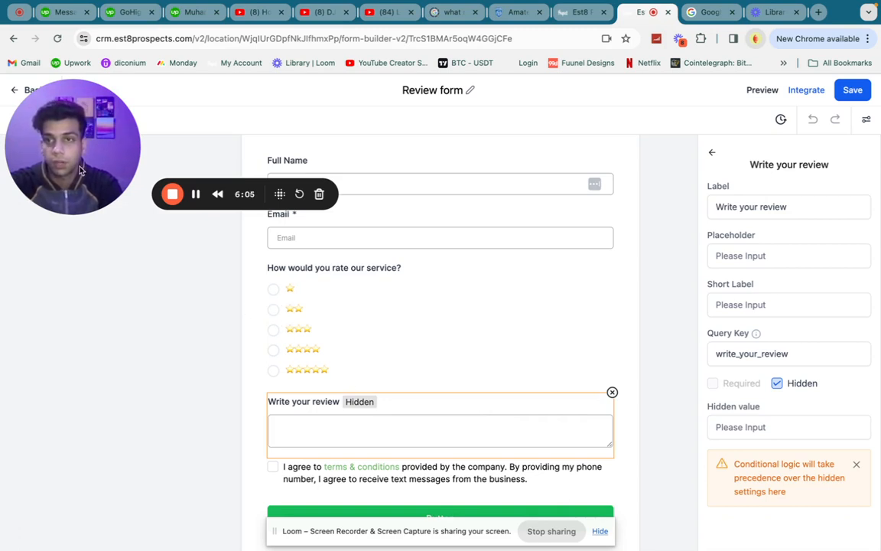
drag(77, 162, 127, 388)
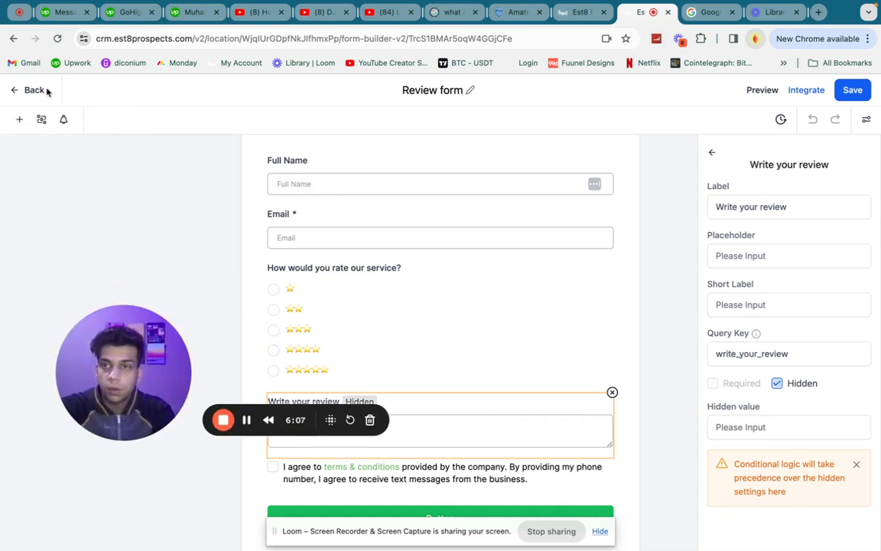
click(41, 119)
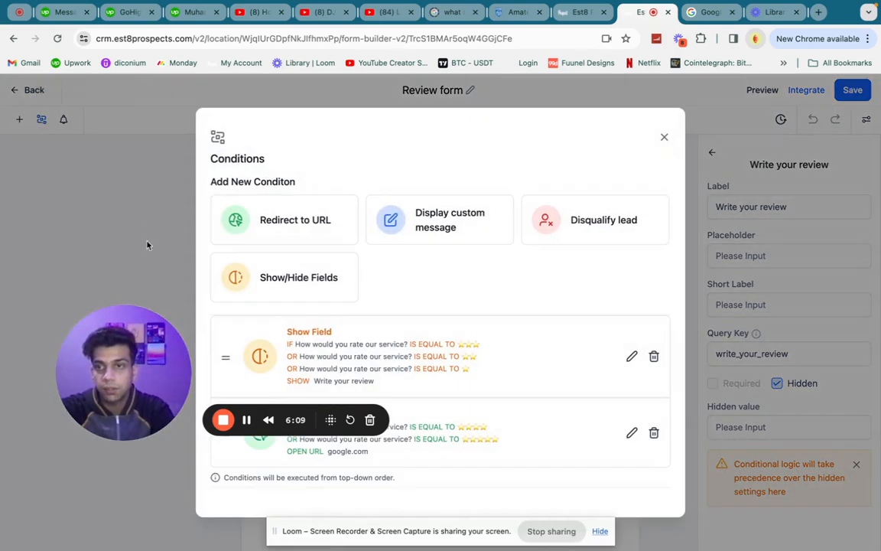
Start a new Redirect to URL condition based on the rating question.
click(664, 139)
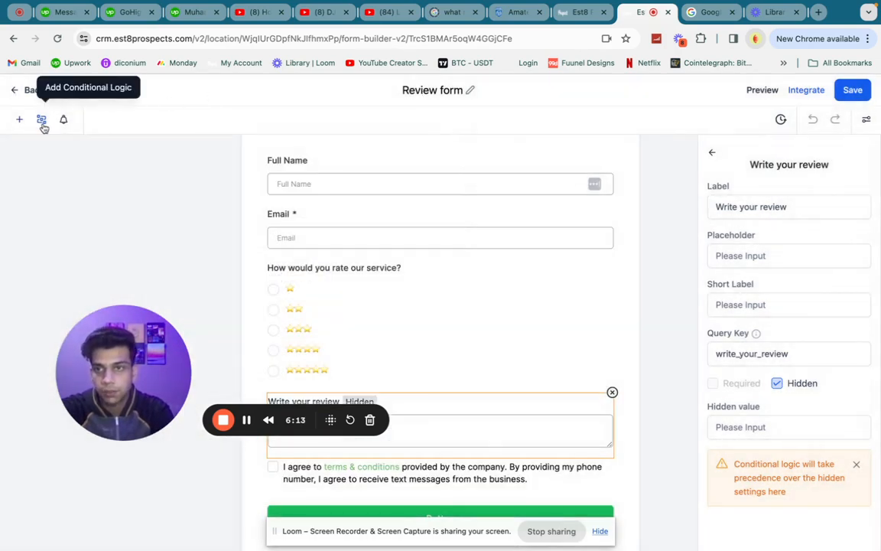
click(41, 120)
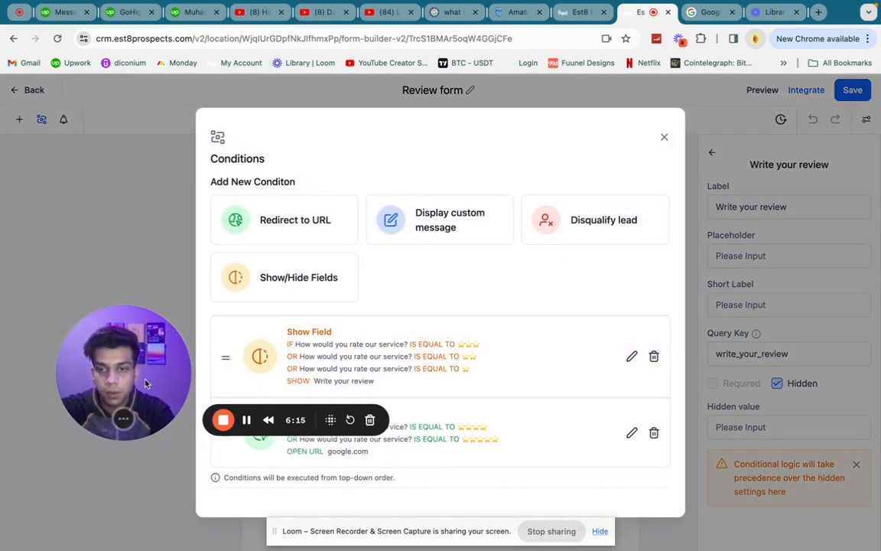
drag(130, 341, 76, 116)
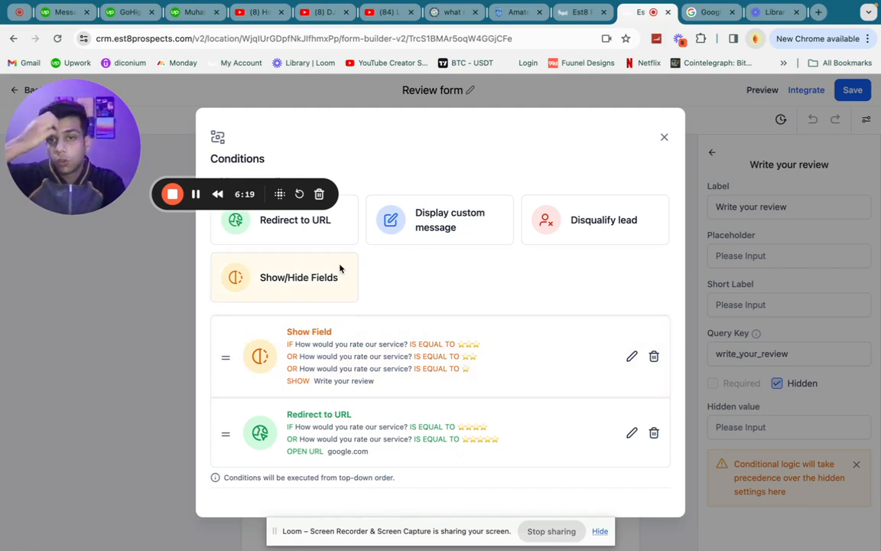
click(248, 236)
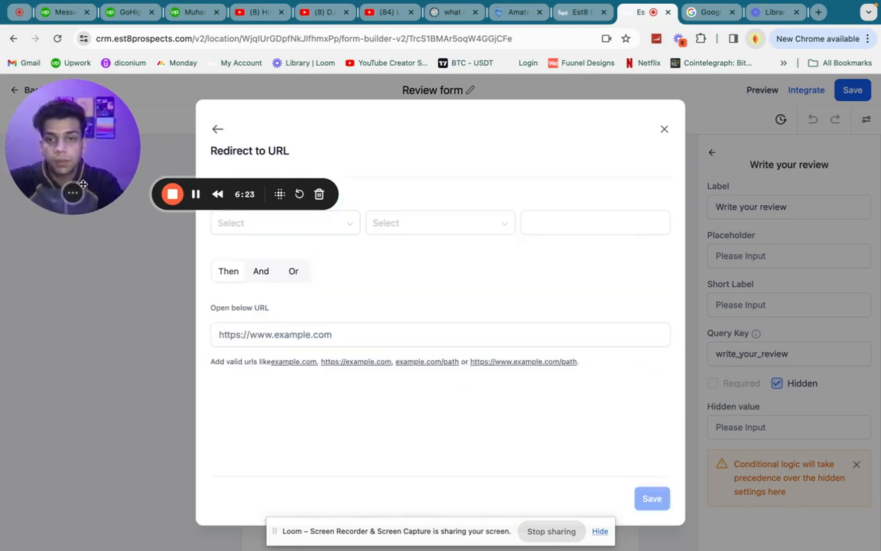
drag(73, 145, 14, 459)
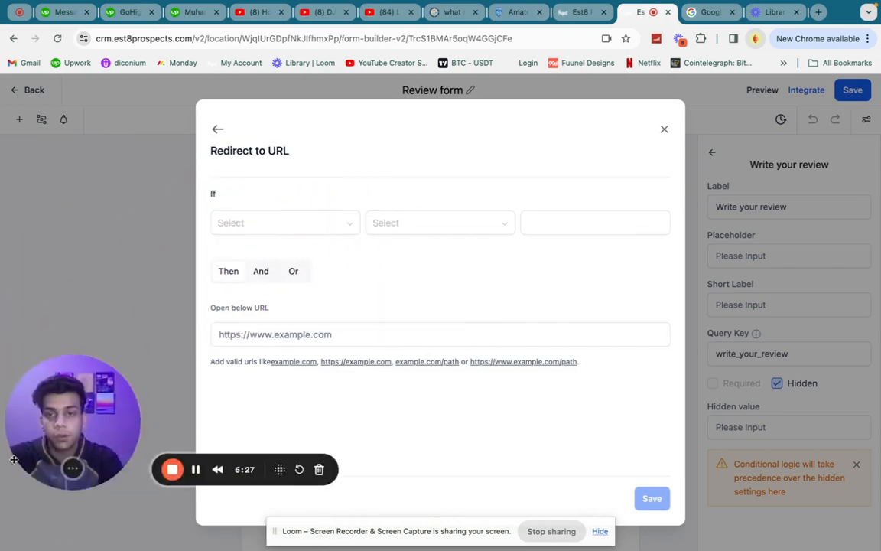
click(254, 223)
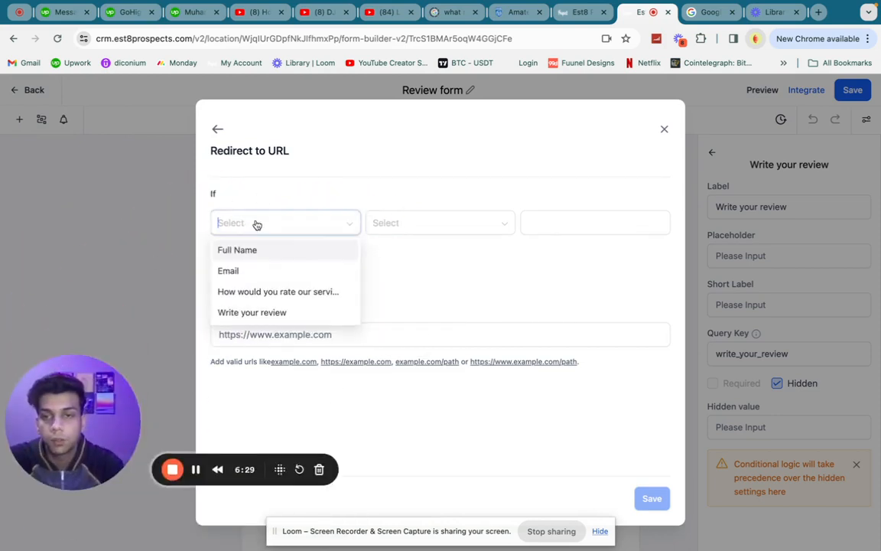
click(294, 300)
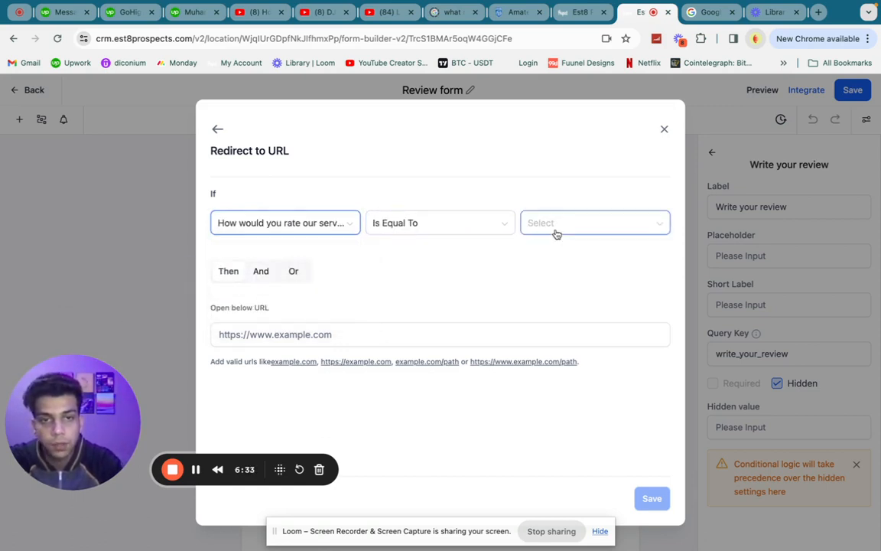
Match rating Is Equal To 4 stars Or 5 stars, redirect to googlke.com, and save.
click(556, 233)
click(562, 311)
click(296, 274)
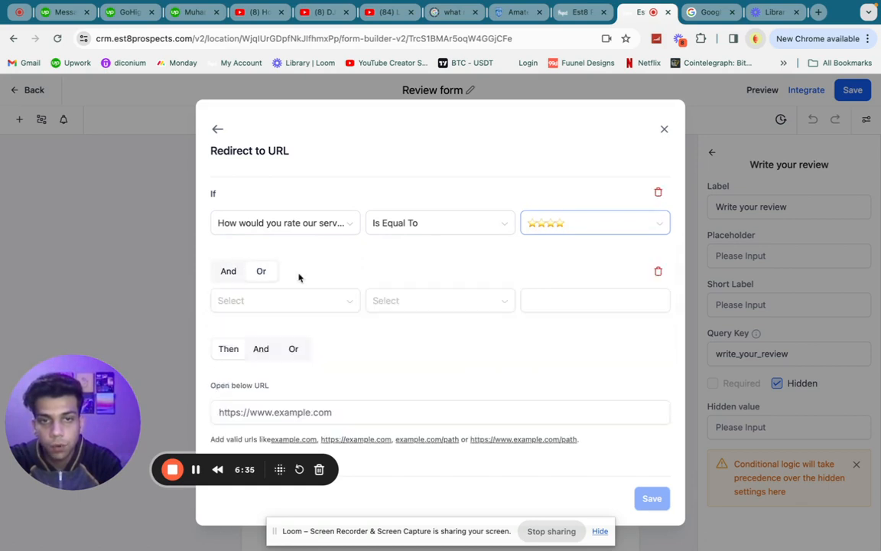
click(256, 305)
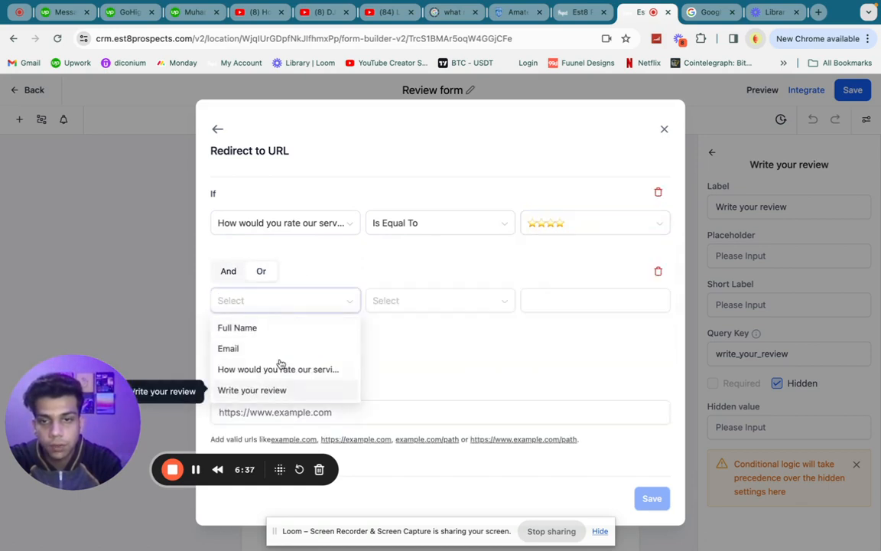
click(279, 369)
click(603, 306)
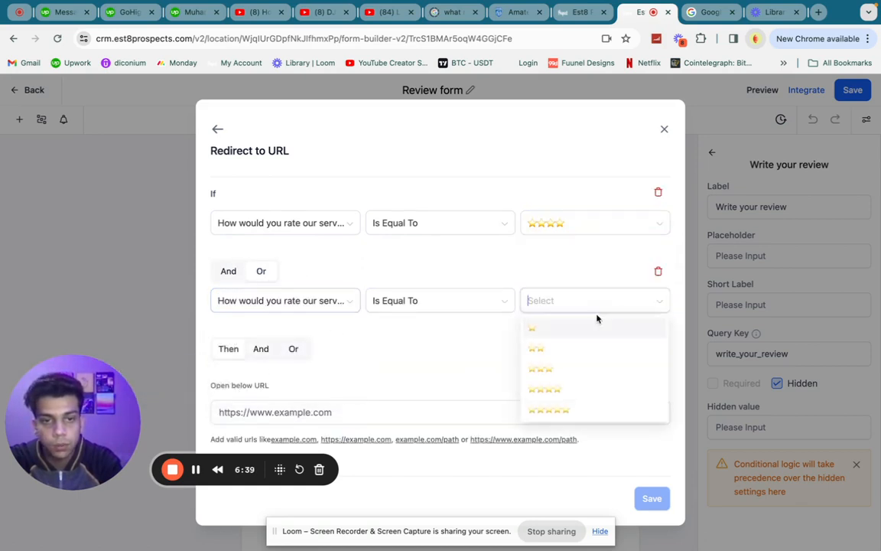
click(554, 410)
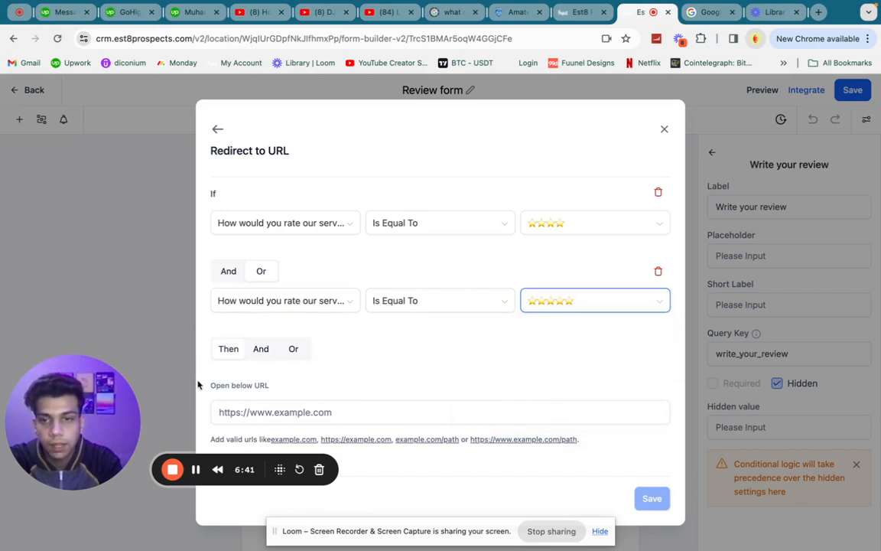
click(282, 417)
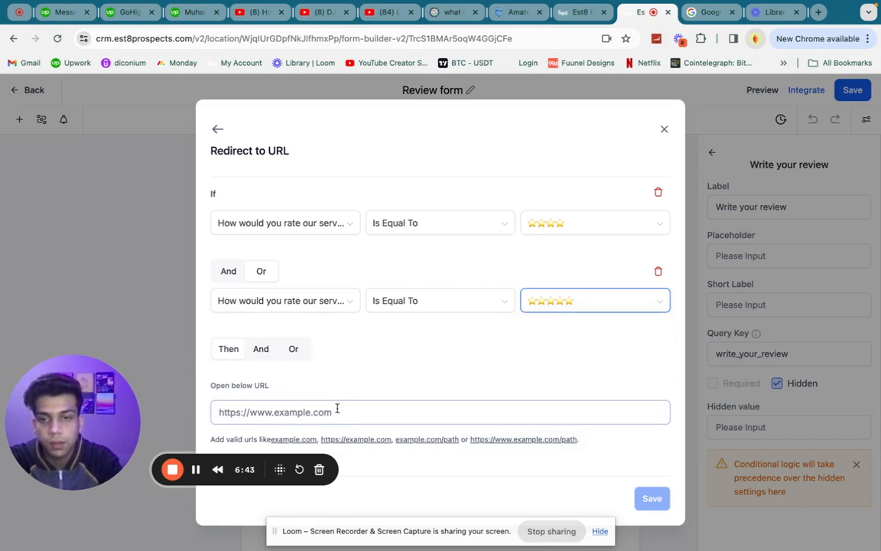
text(googlke.com)
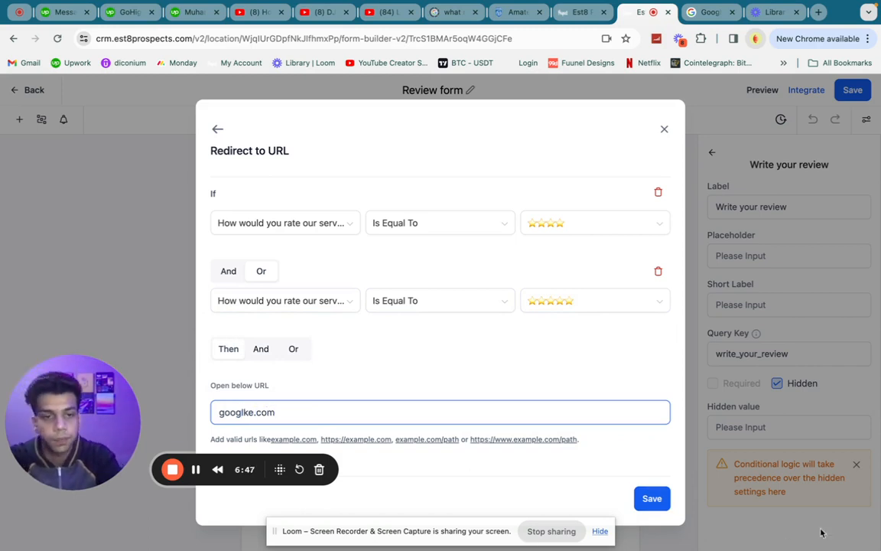
click(649, 509)
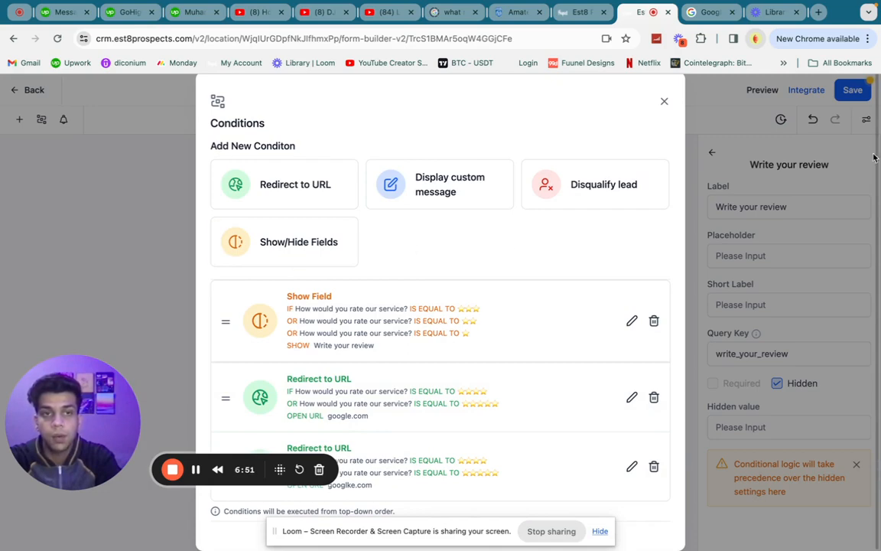
Reopen the Conditions list showing the show-field rule and the google.com and googlke.com redirects.
click(664, 101)
scroll(428, 382, down, 1)
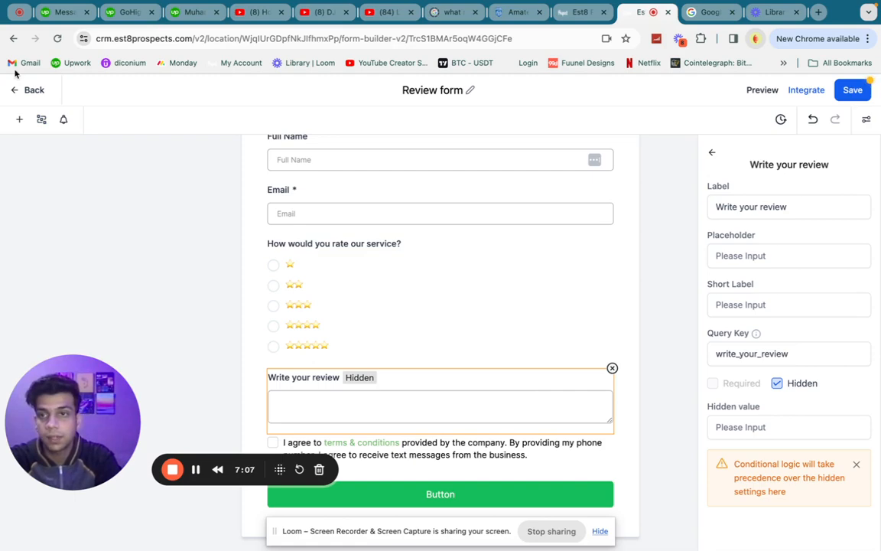
click(42, 121)
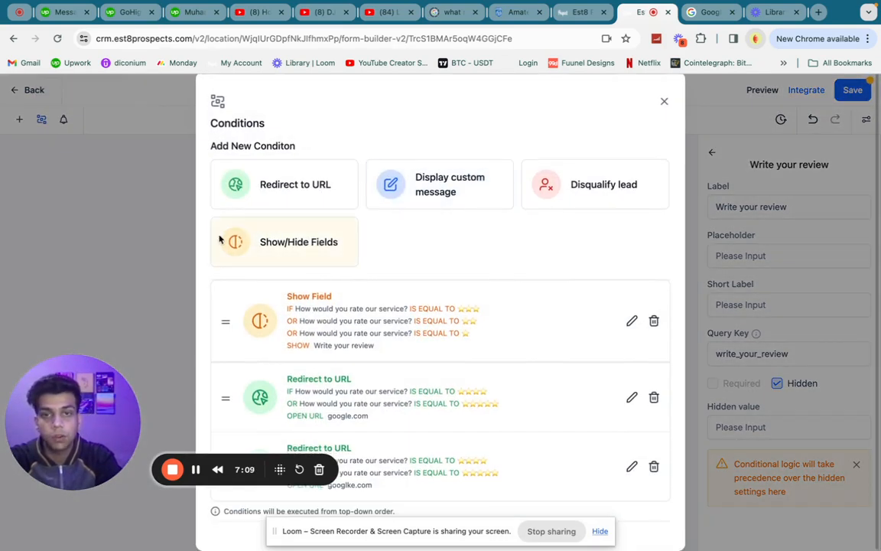
Start a Show/Hide Fields rule matching service rating 3 stars Or 2 stars.
click(270, 253)
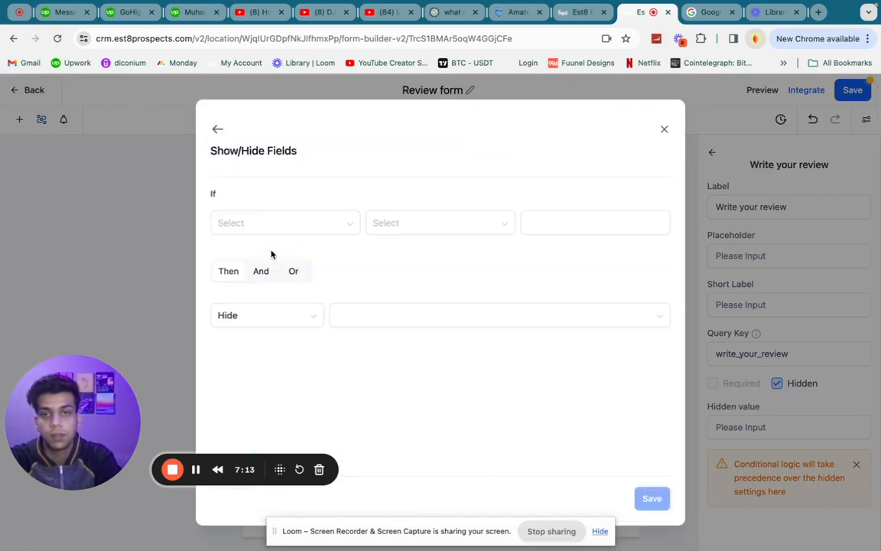
click(325, 231)
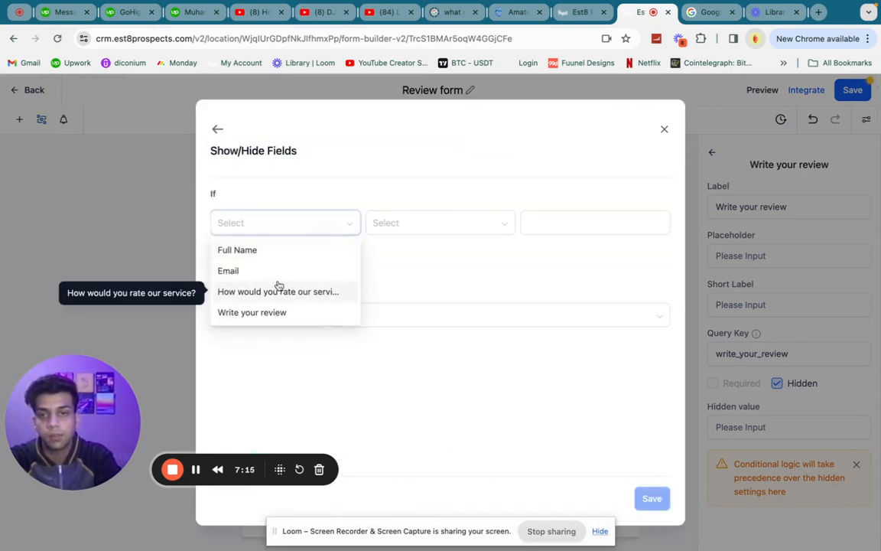
click(256, 292)
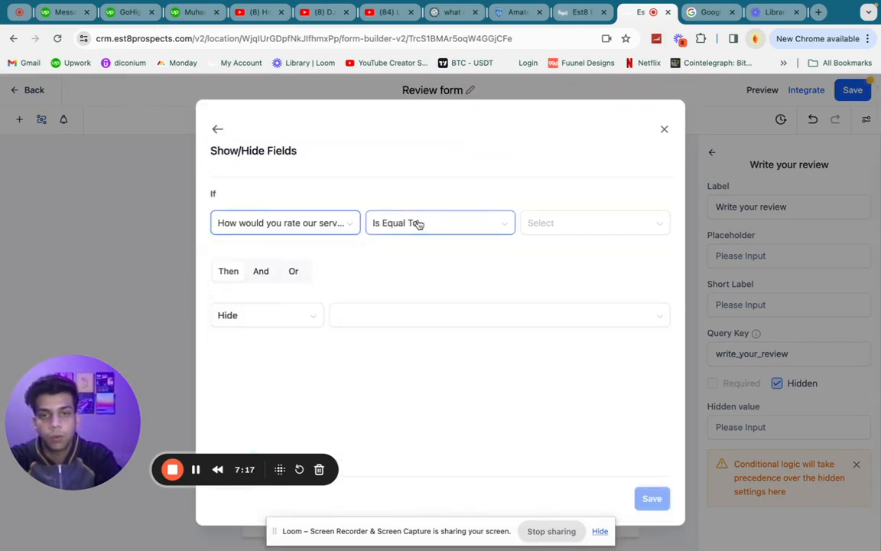
click(562, 223)
click(563, 297)
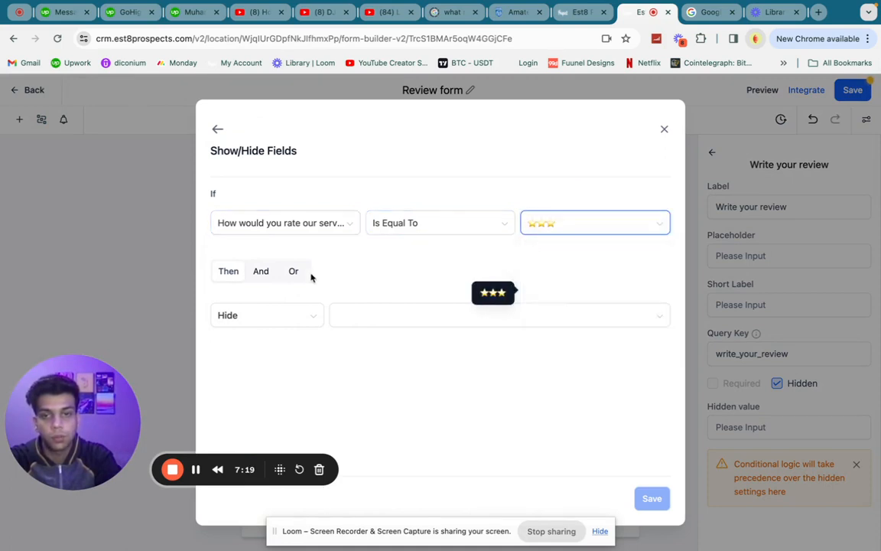
click(294, 273)
click(290, 306)
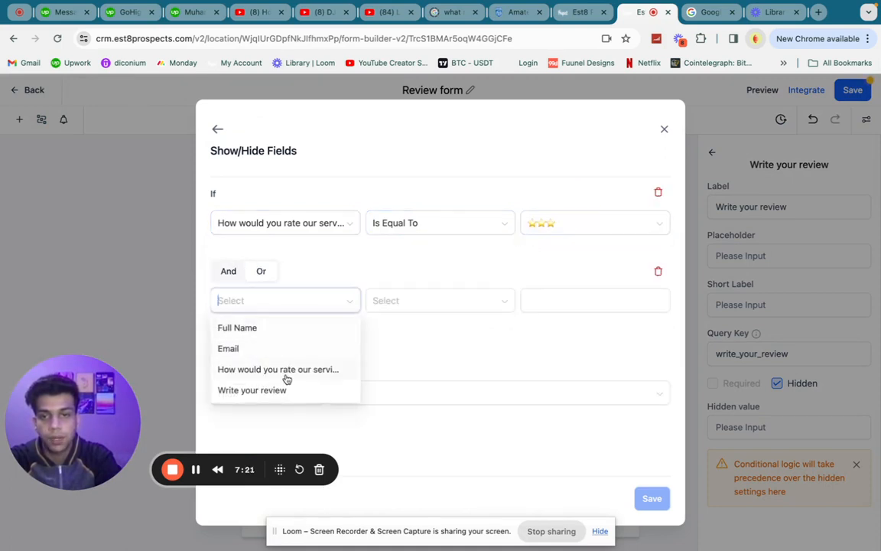
click(289, 368)
click(427, 300)
click(562, 299)
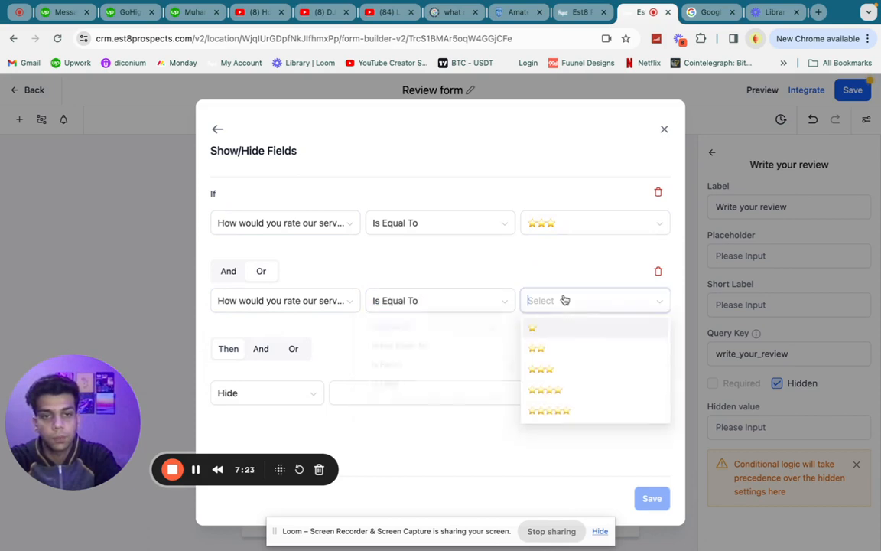
click(565, 350)
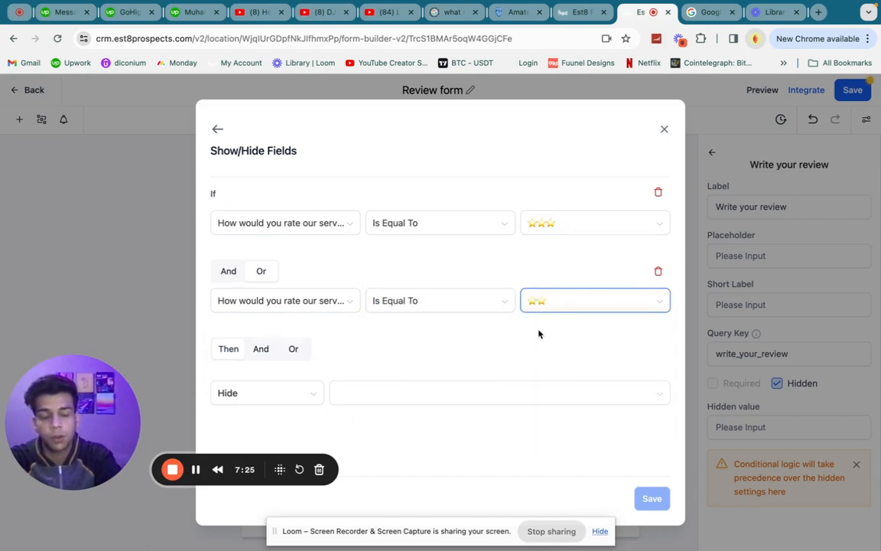
Make the rule Show the Write your review field and save it.
click(245, 398)
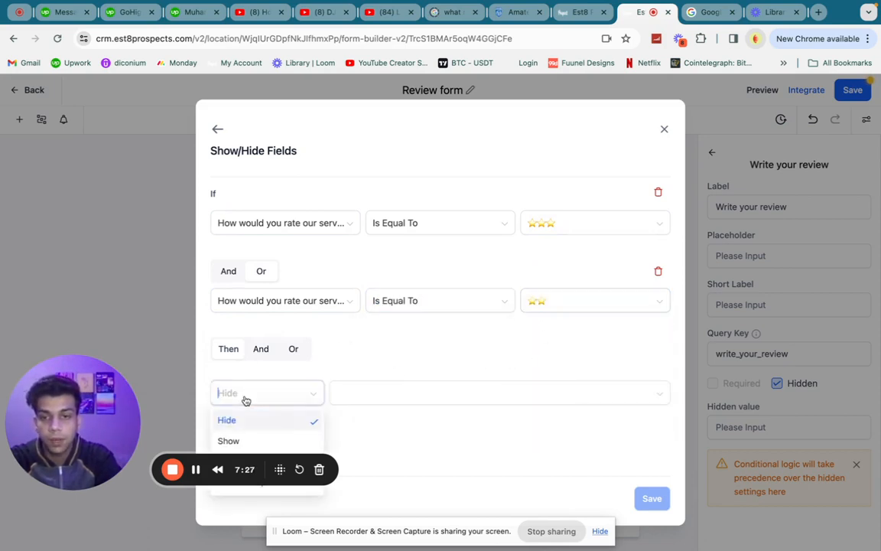
click(238, 445)
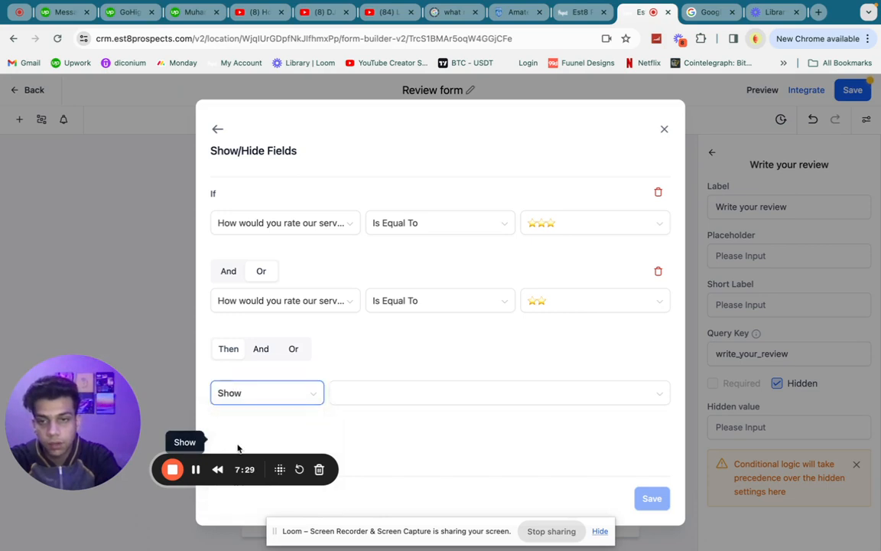
click(377, 388)
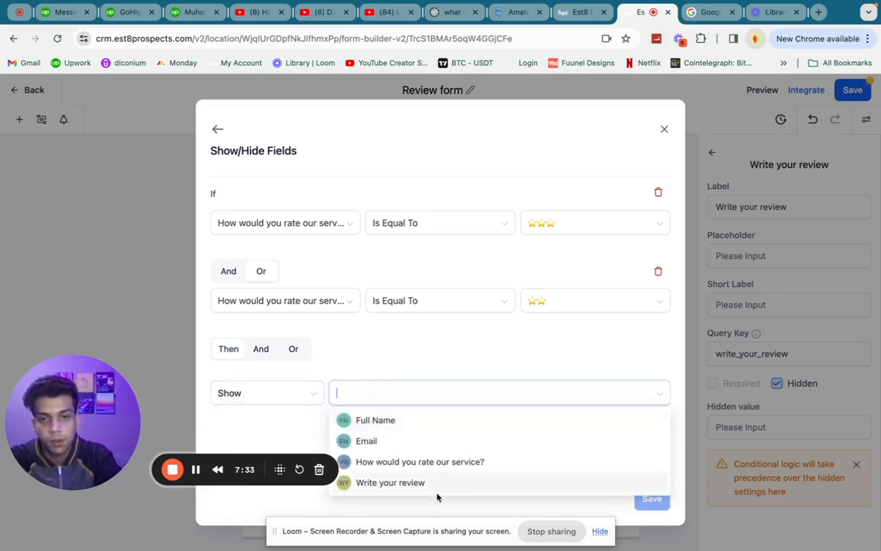
click(418, 484)
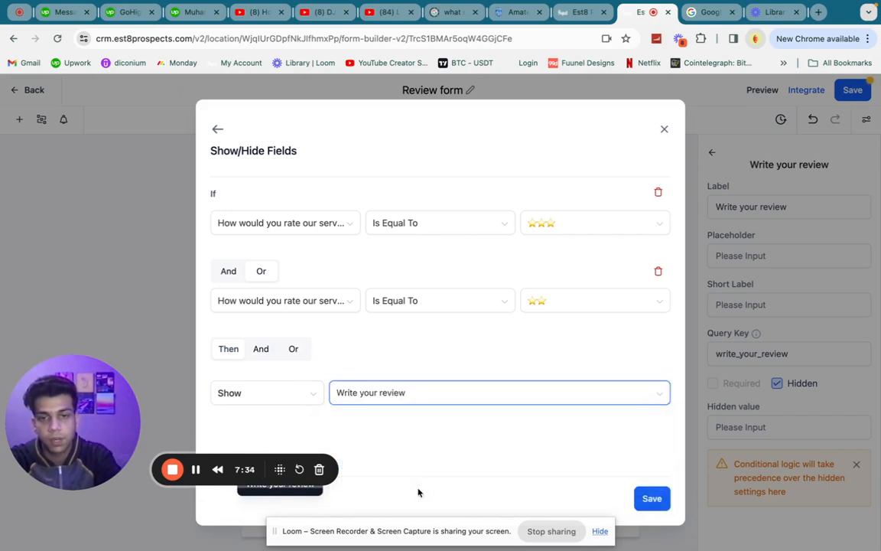
click(652, 498)
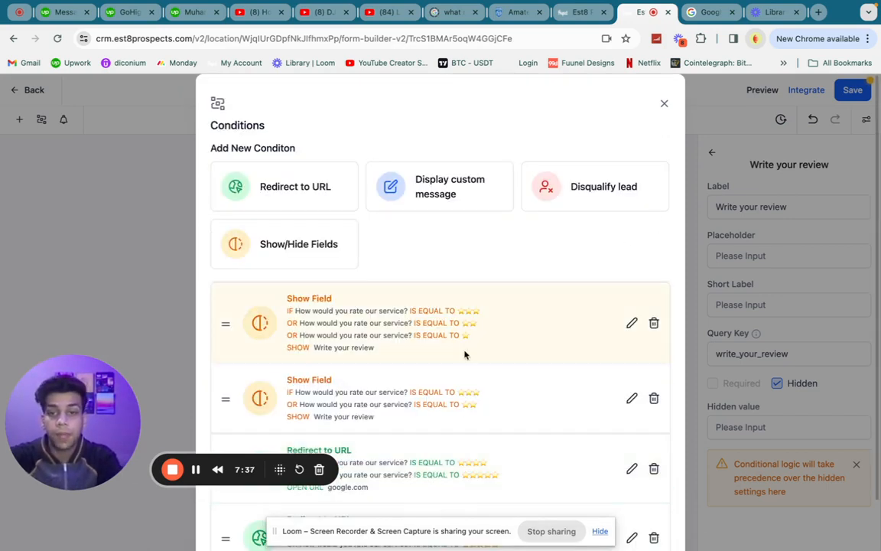
scroll(344, 382, down, 1)
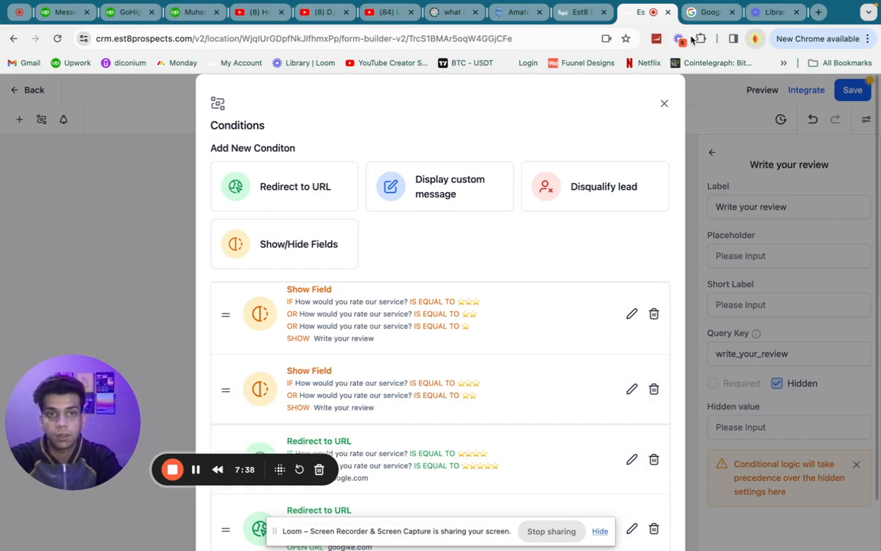
Close the Conditions dialog, save the Review form, and switch to the Google tab.
click(664, 103)
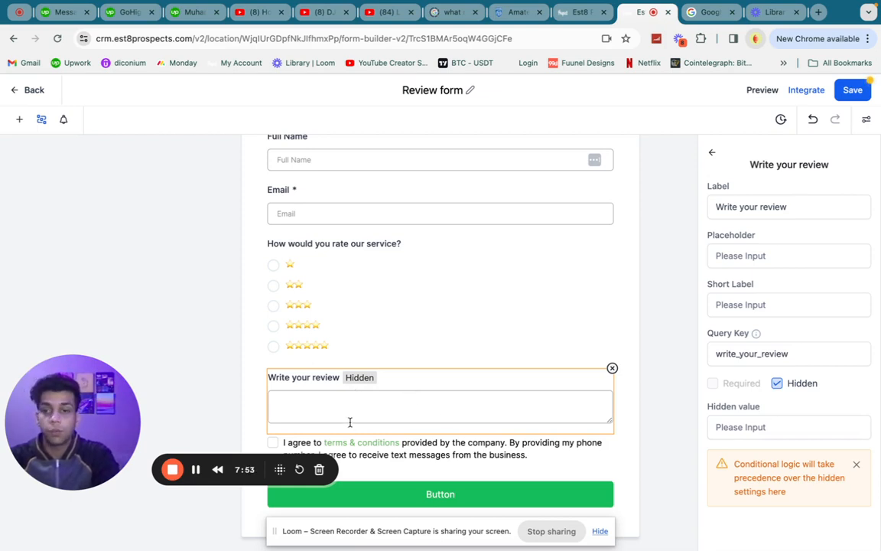
click(41, 119)
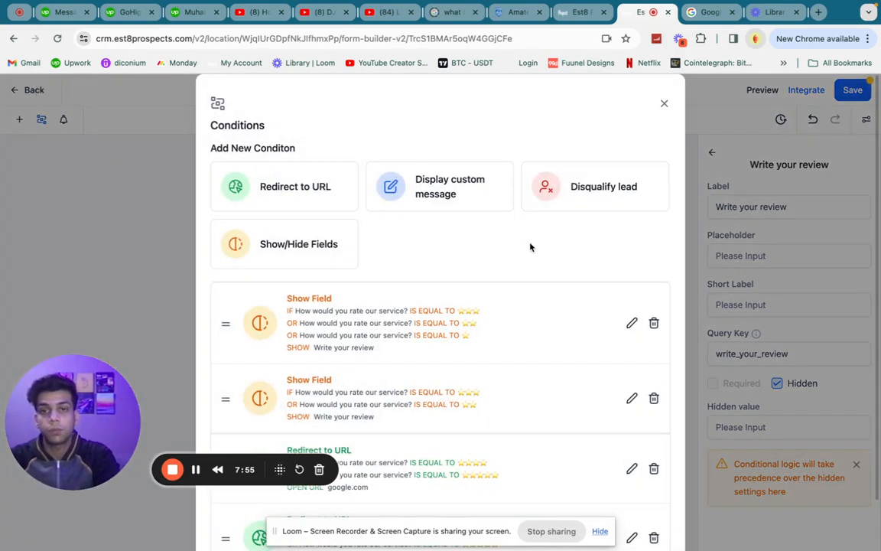
click(664, 103)
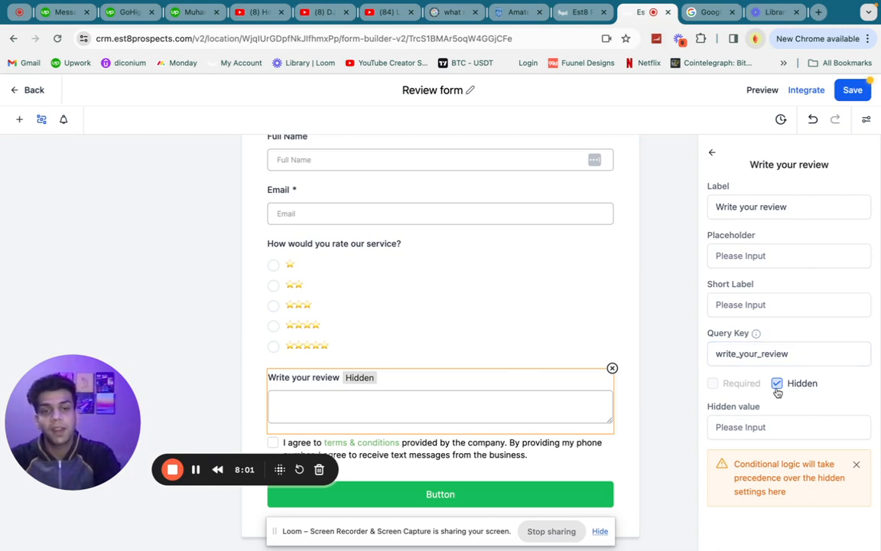
click(857, 90)
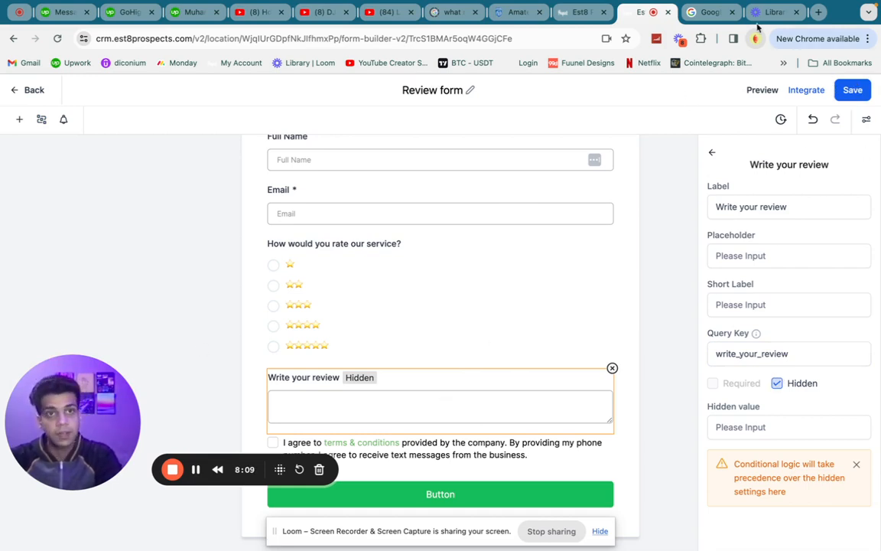
click(707, 15)
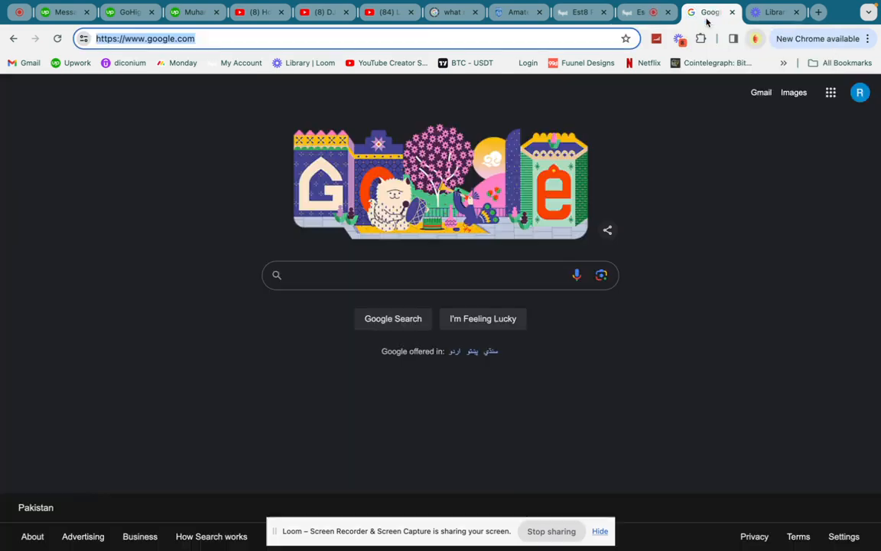
On the live review form, rate 1, 2 and 3 stars to see the review box appear.
click(13, 42)
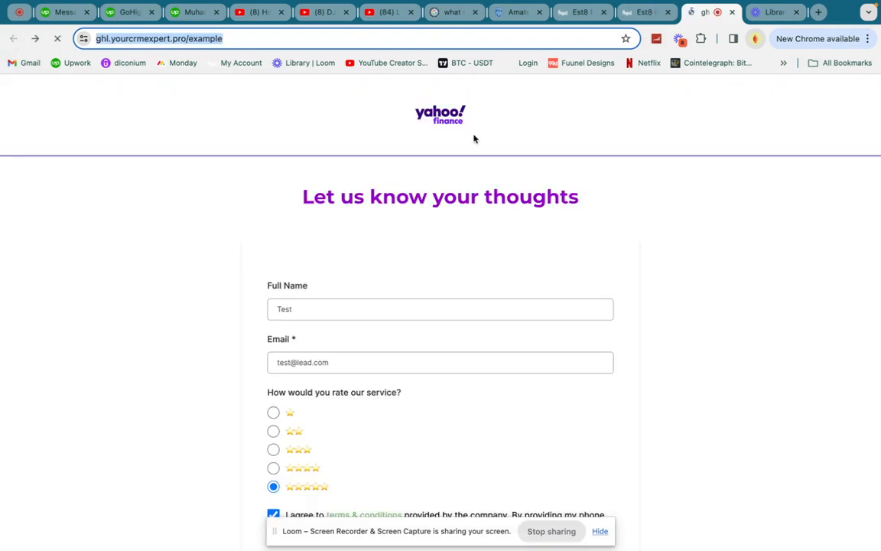
scroll(446, 305, down, 2)
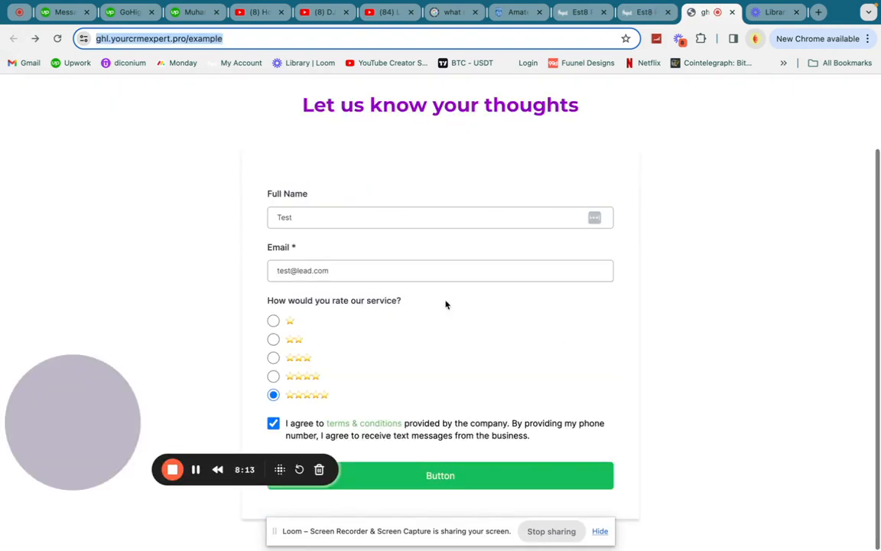
click(273, 325)
click(273, 343)
click(273, 362)
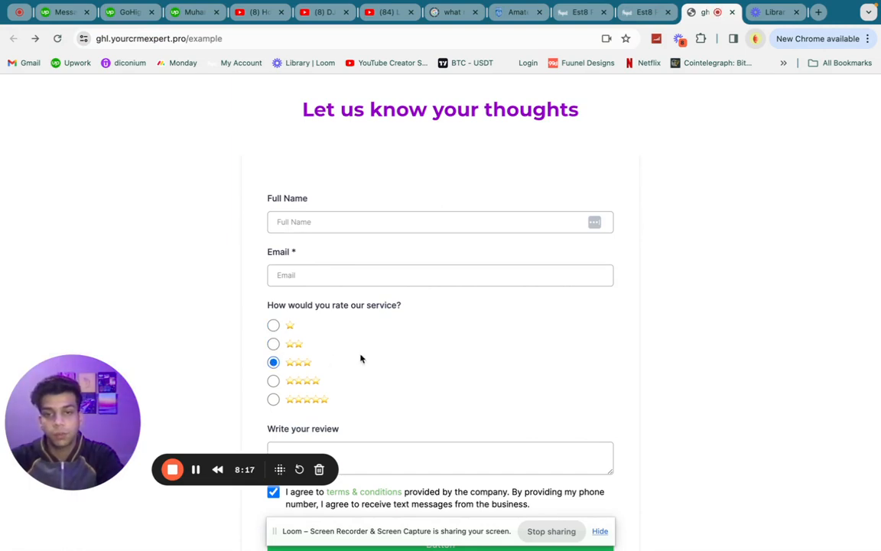
Rate 4 stars to confirm the review box hides, then return to the form builder.
scroll(344, 355, down, 1)
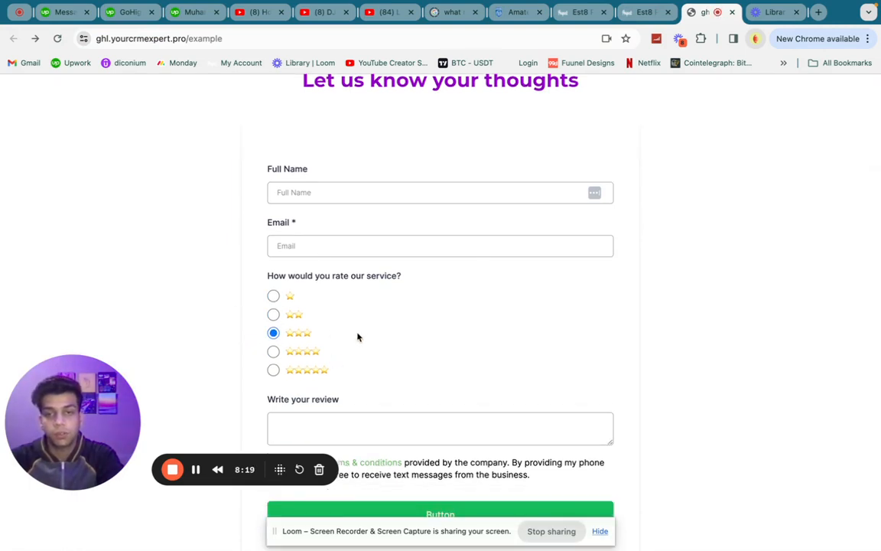
scroll(359, 341, down, 1)
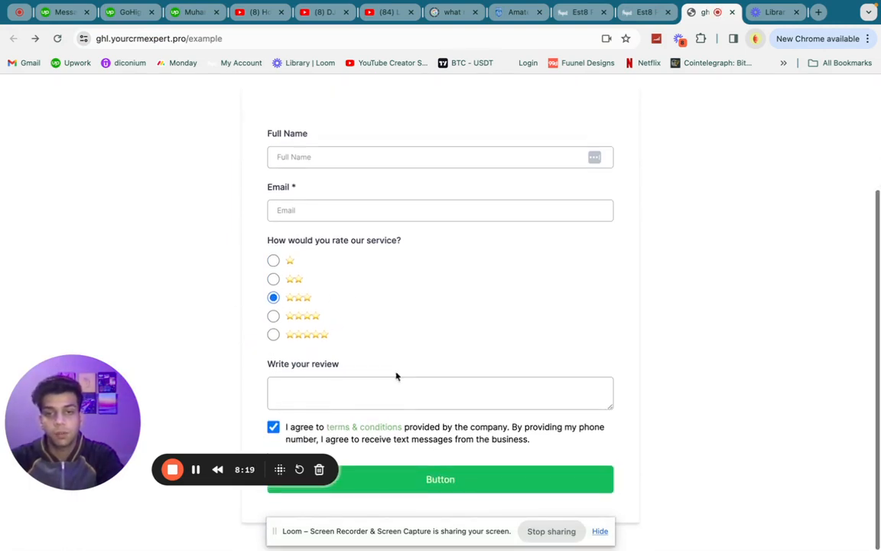
click(273, 317)
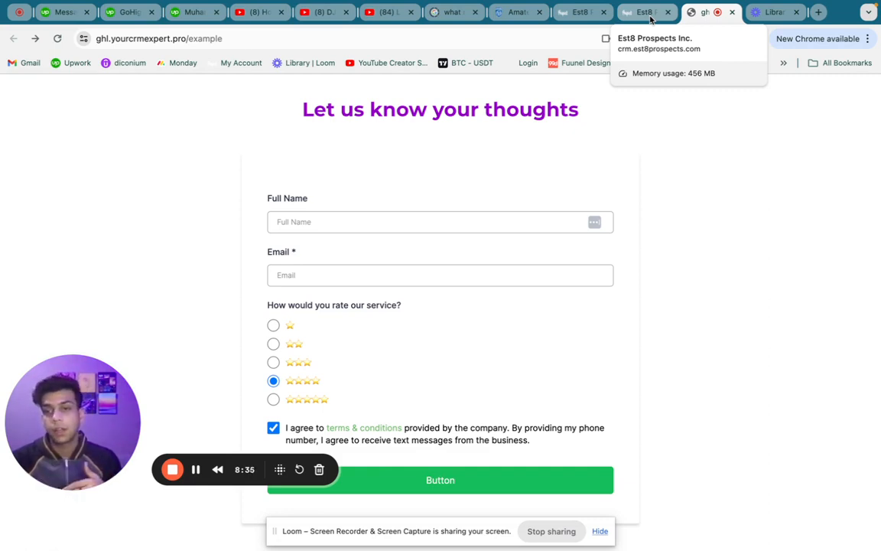
click(650, 14)
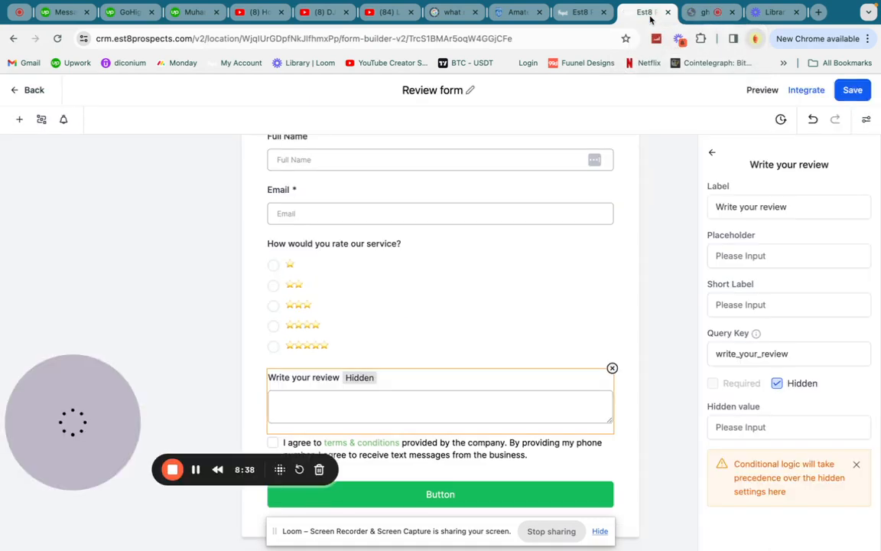
Leave the Review Management workflow for the Automation Workflows list.
click(589, 16)
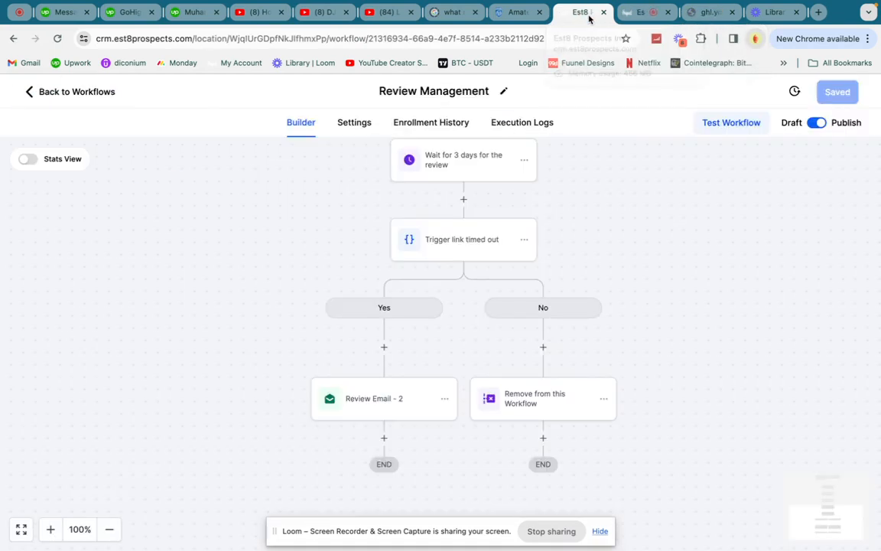
click(71, 93)
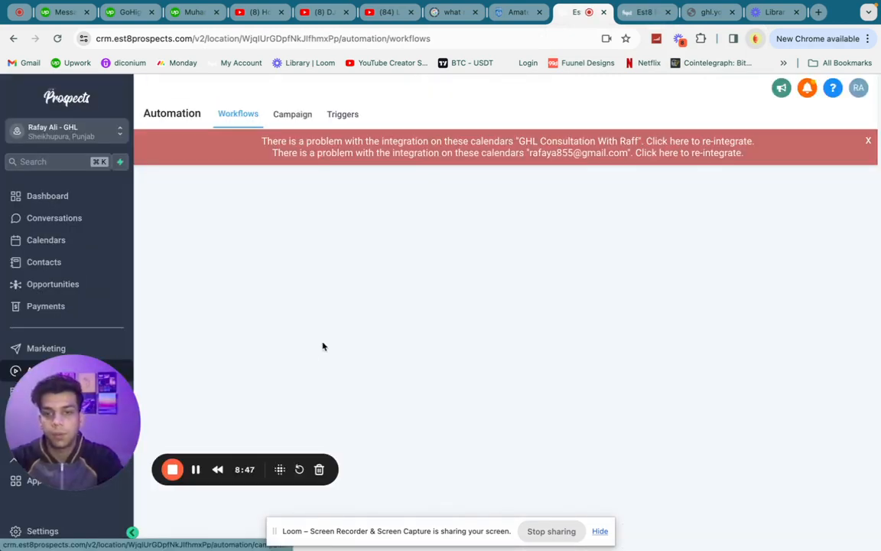